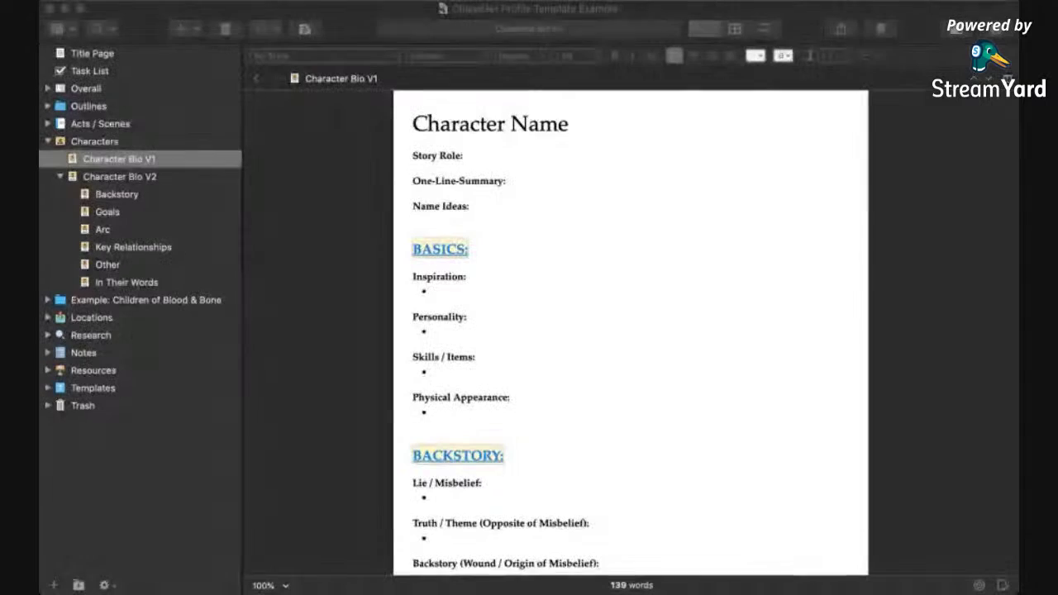
View the cards in the Characters folder and open the Character Bio V1 document
click(795, 388)
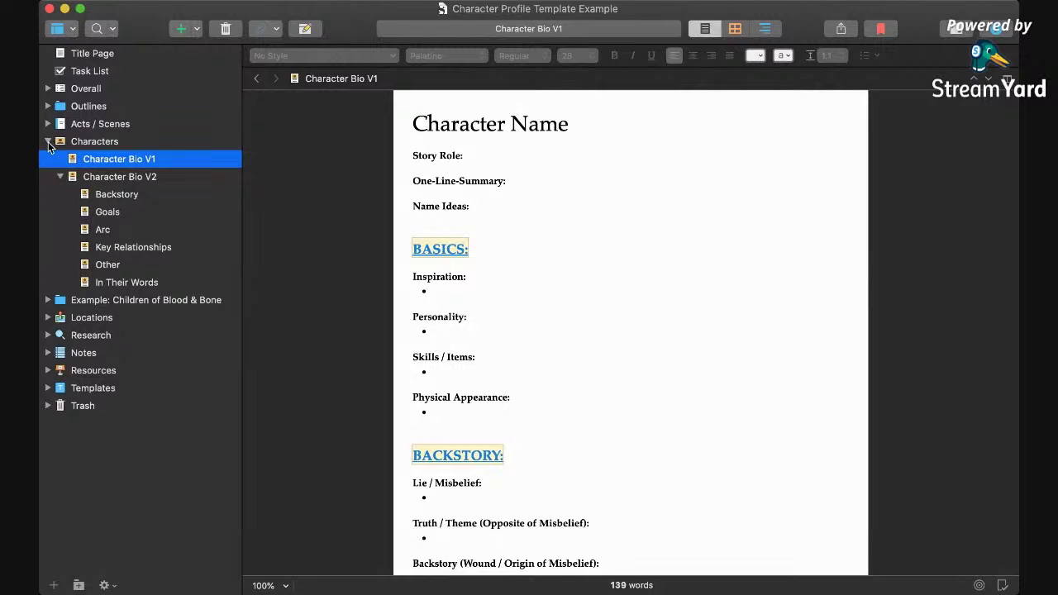
click(91, 142)
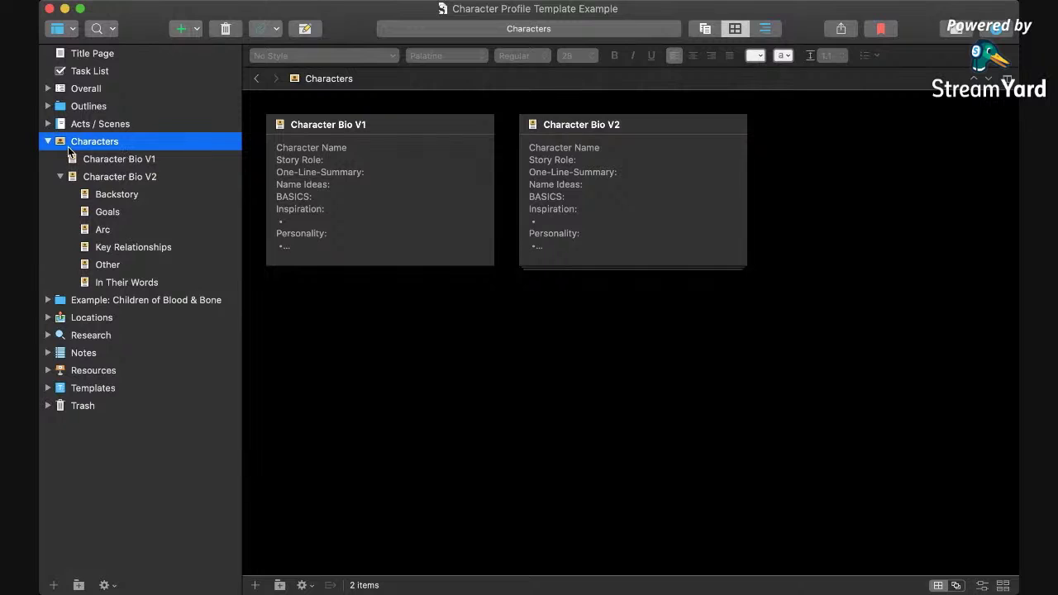
click(47, 141)
click(47, 141)
click(123, 159)
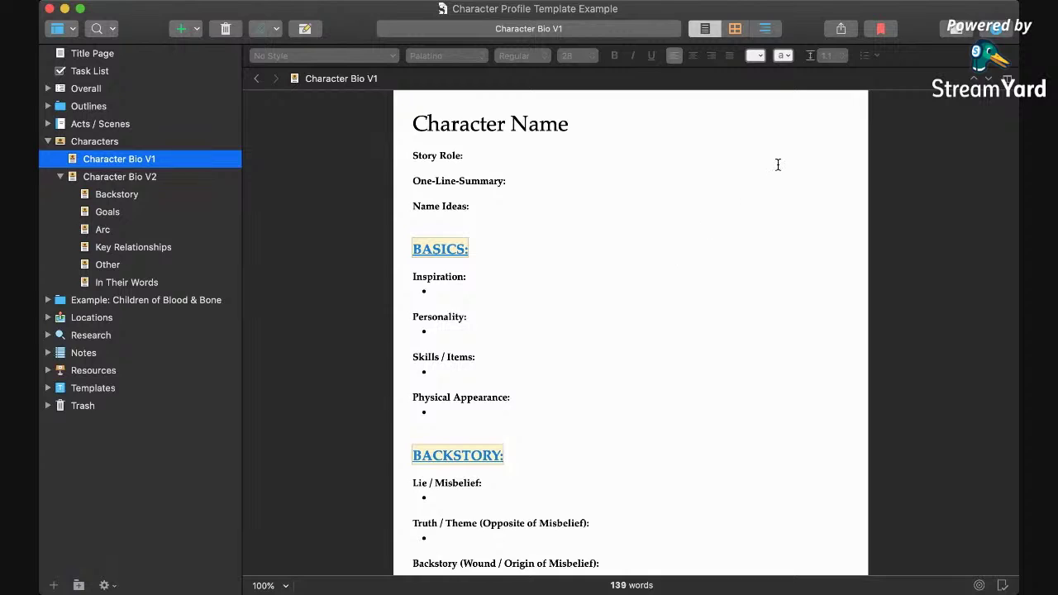
Show the comments and footnotes of Character Bio V1 and use them to jump between sections such as ARC, IN THEIR WORDS, BACKSTORY and BASICS
click(993, 30)
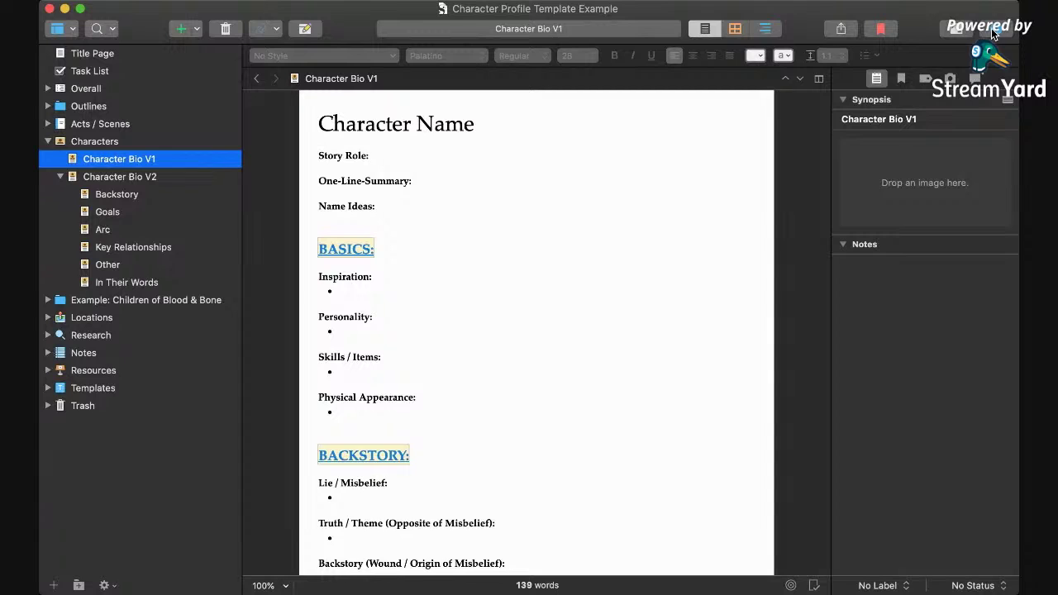
click(976, 78)
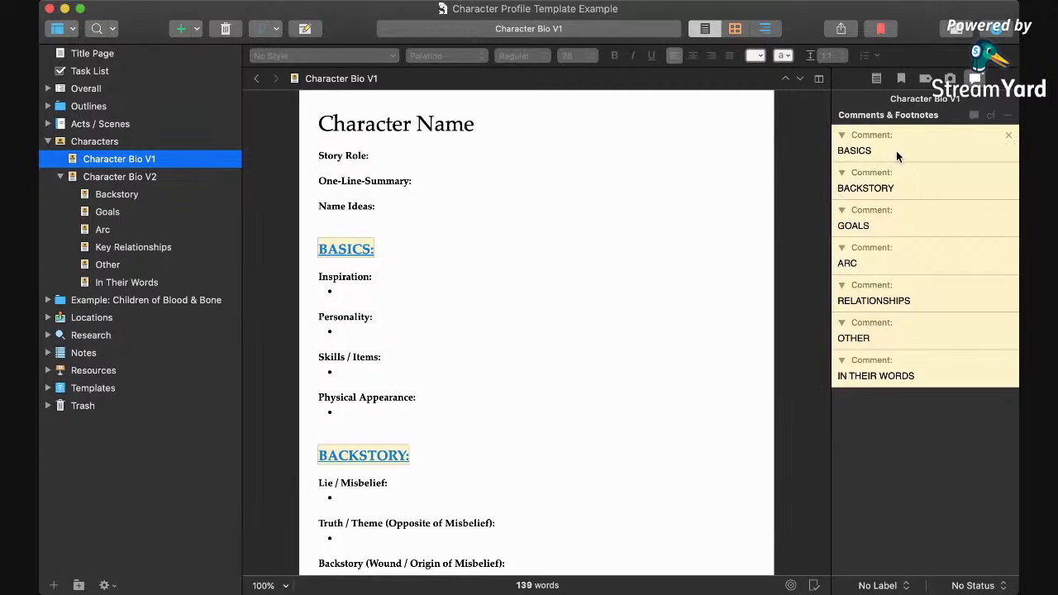
click(890, 252)
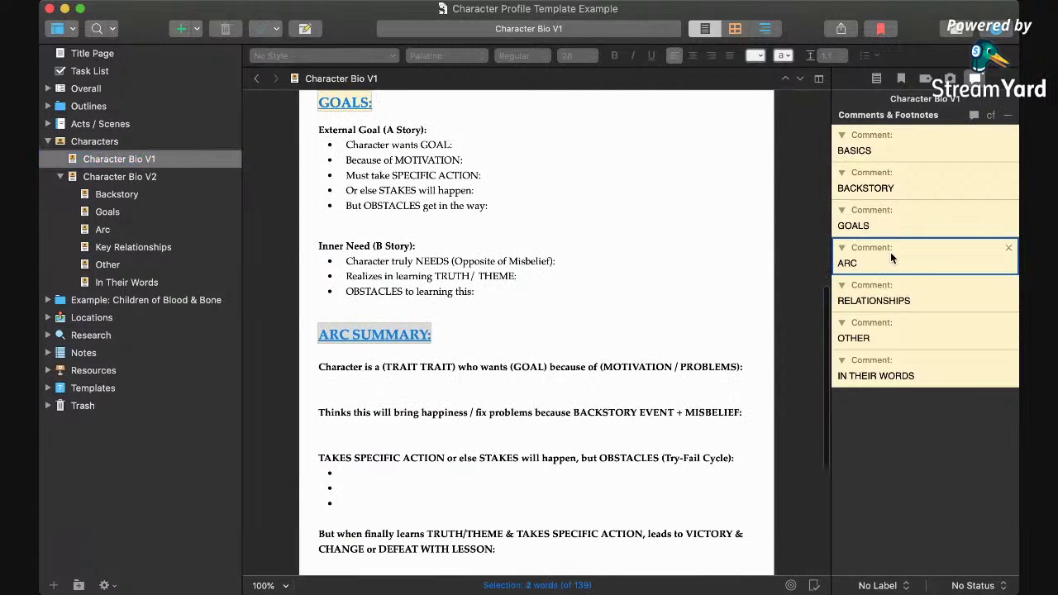
click(895, 324)
click(901, 374)
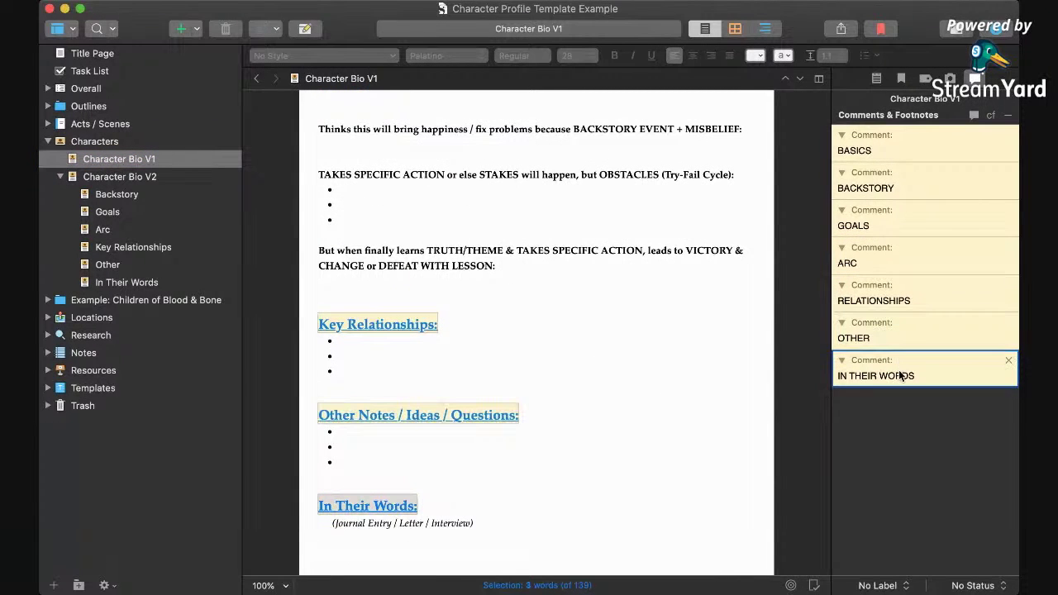
click(877, 148)
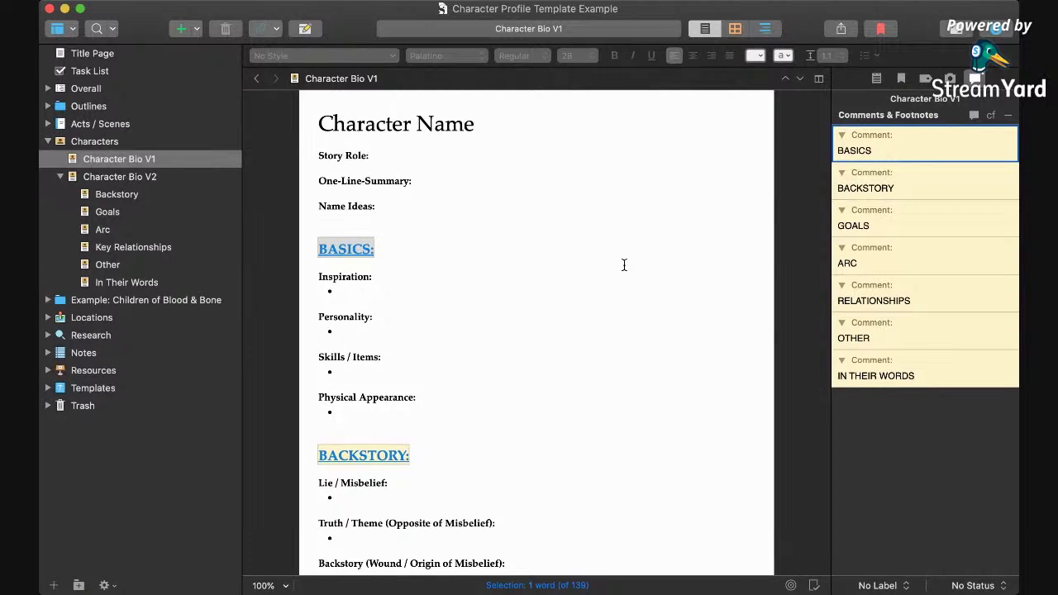
click(881, 190)
click(880, 364)
click(871, 335)
click(873, 149)
Examine the Character Name, Story Role and One-Line-Summary lines, comparing the summary with the ARC SUMMARY section
click(419, 159)
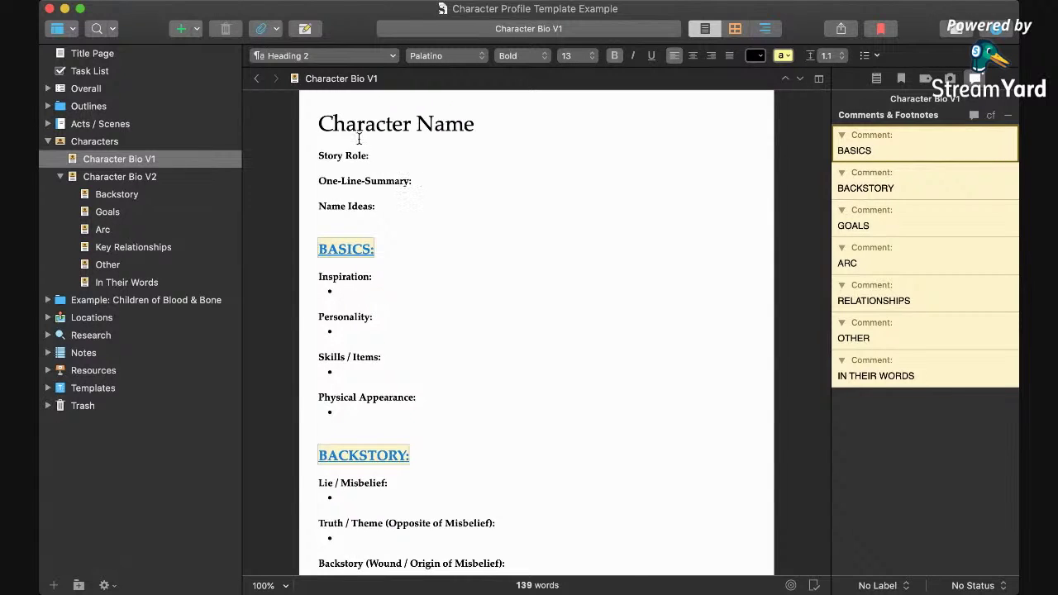
drag(476, 124, 311, 129)
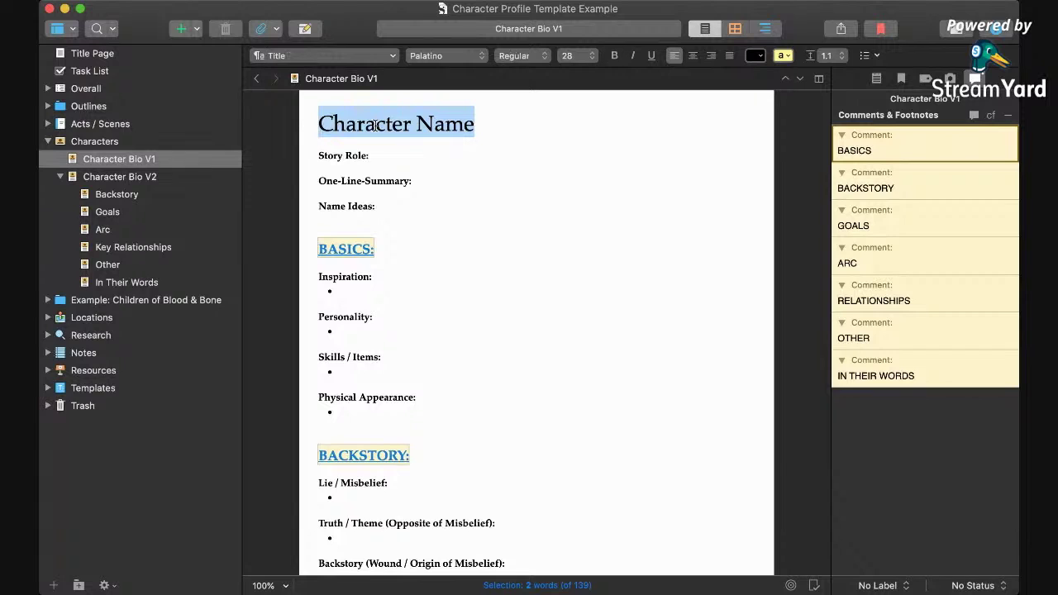
click(384, 152)
drag(314, 122, 498, 118)
click(417, 155)
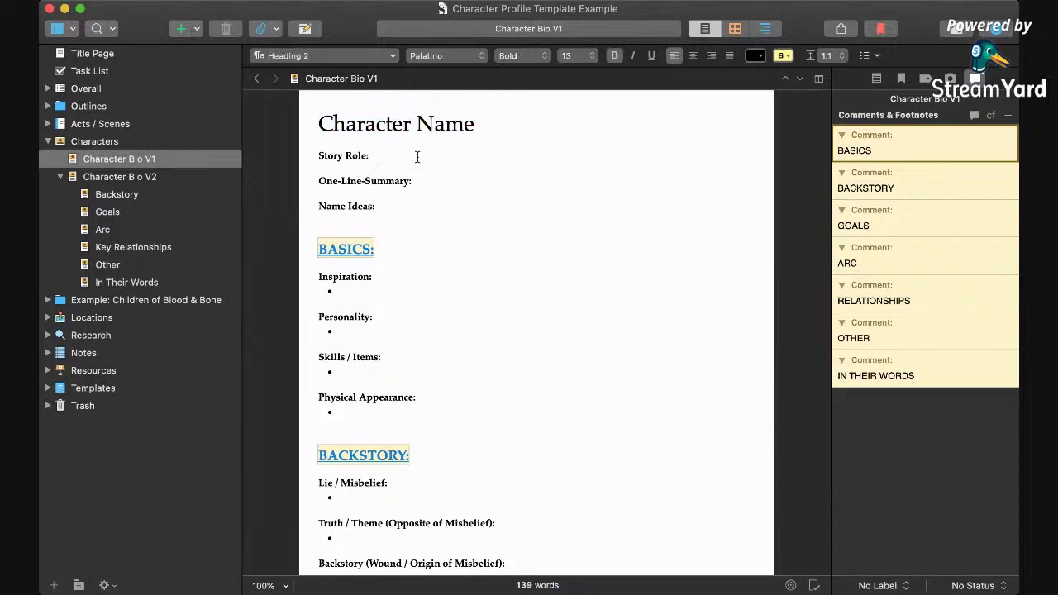
drag(317, 157, 402, 156)
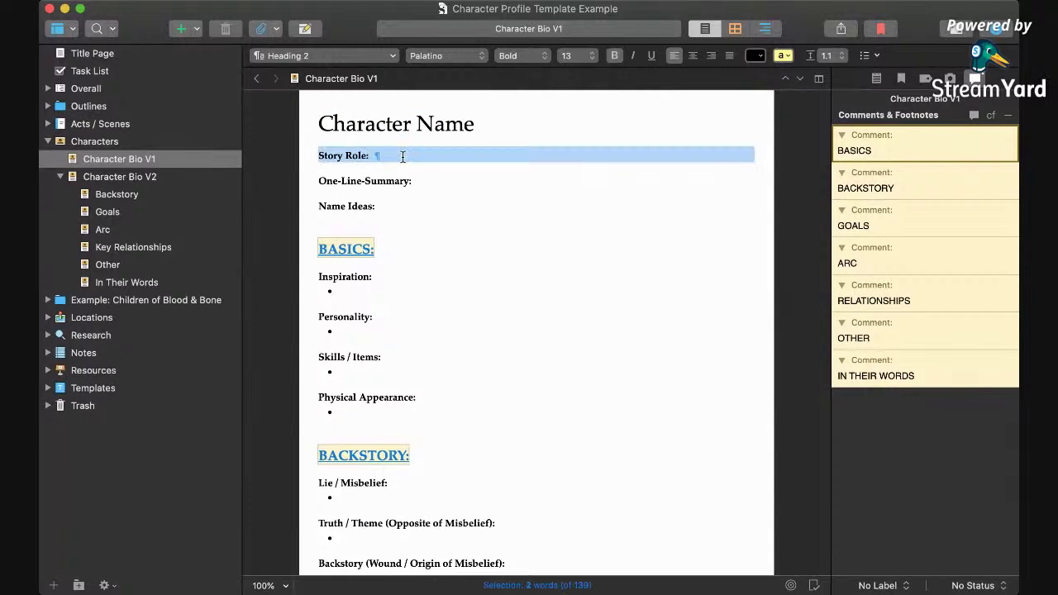
click(405, 156)
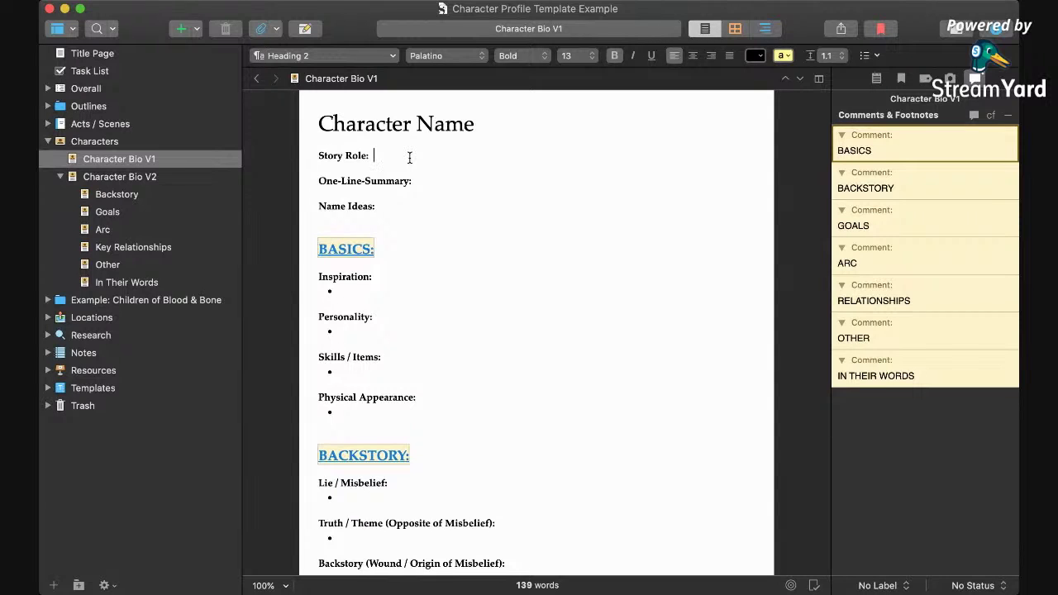
drag(319, 179, 419, 184)
click(445, 187)
scroll(477, 371, down, 10)
scroll(477, 372, down, 10)
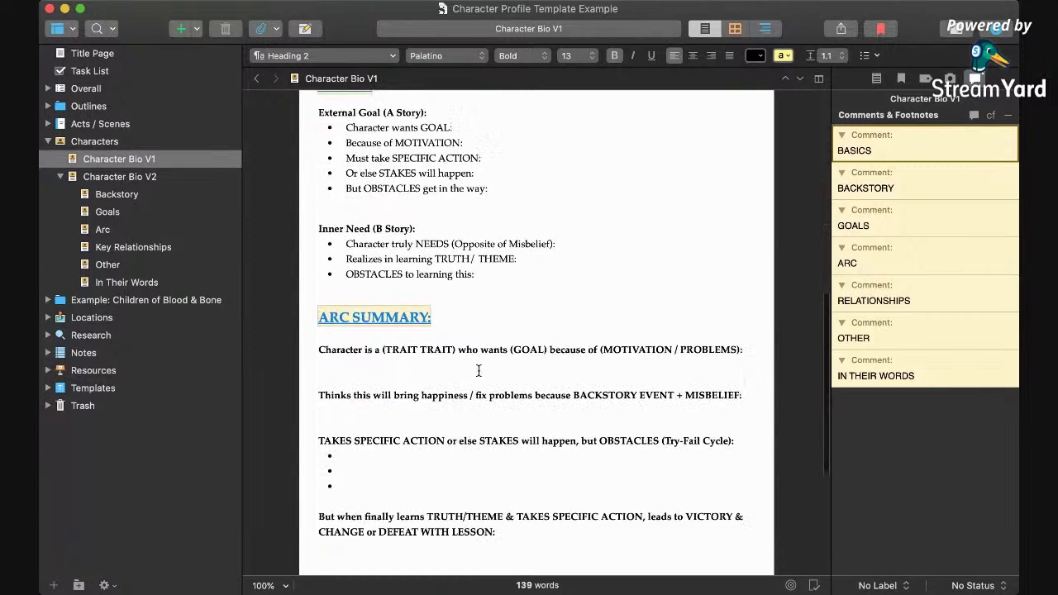
scroll(477, 371, up, 20)
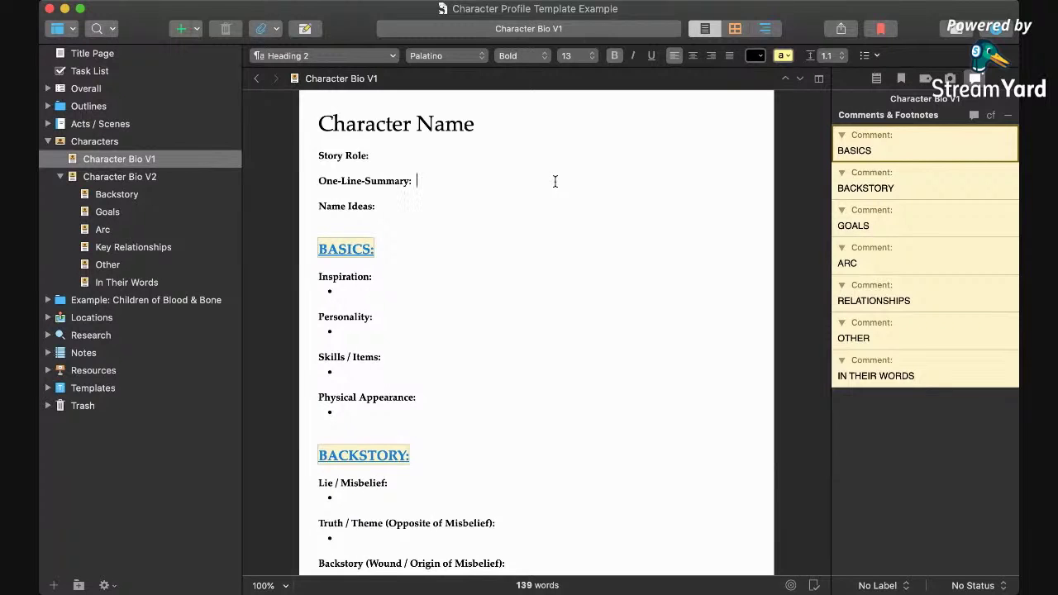
View the character bios as corkboard cards in the Characters folder and return to the Character Bio V1 text
click(735, 31)
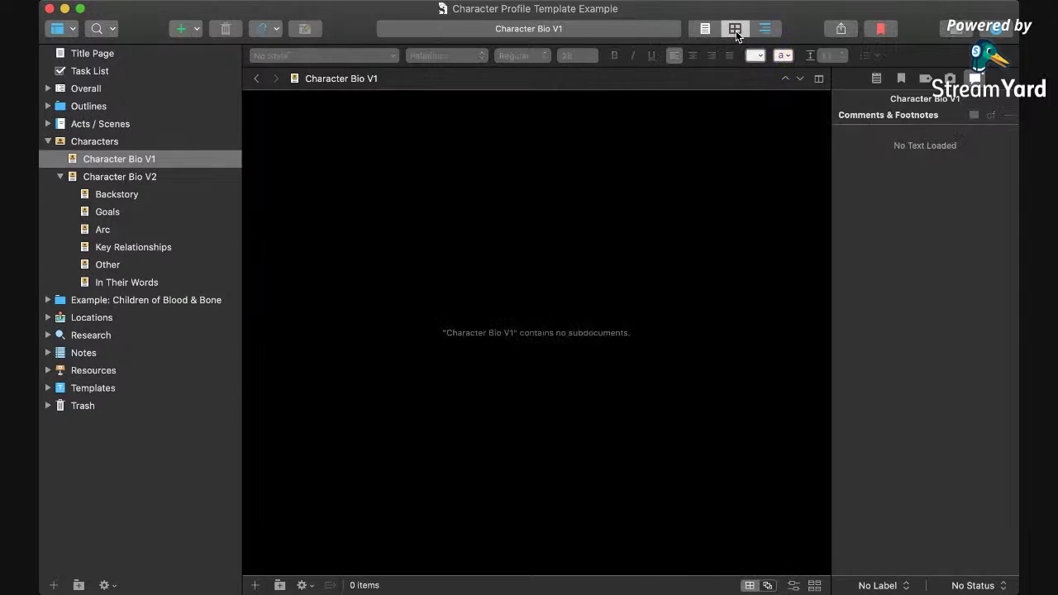
click(128, 143)
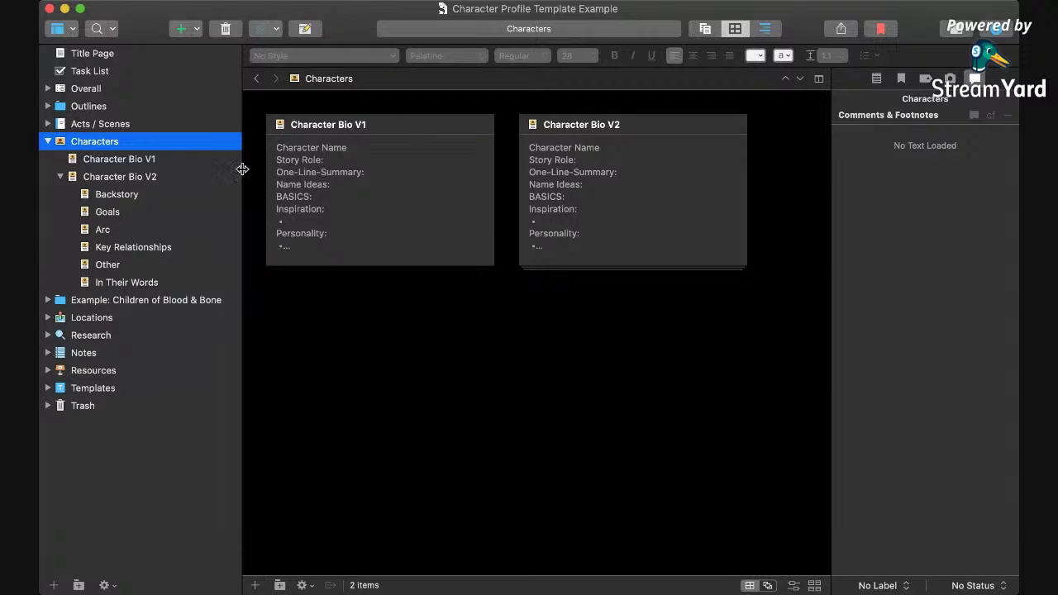
click(122, 160)
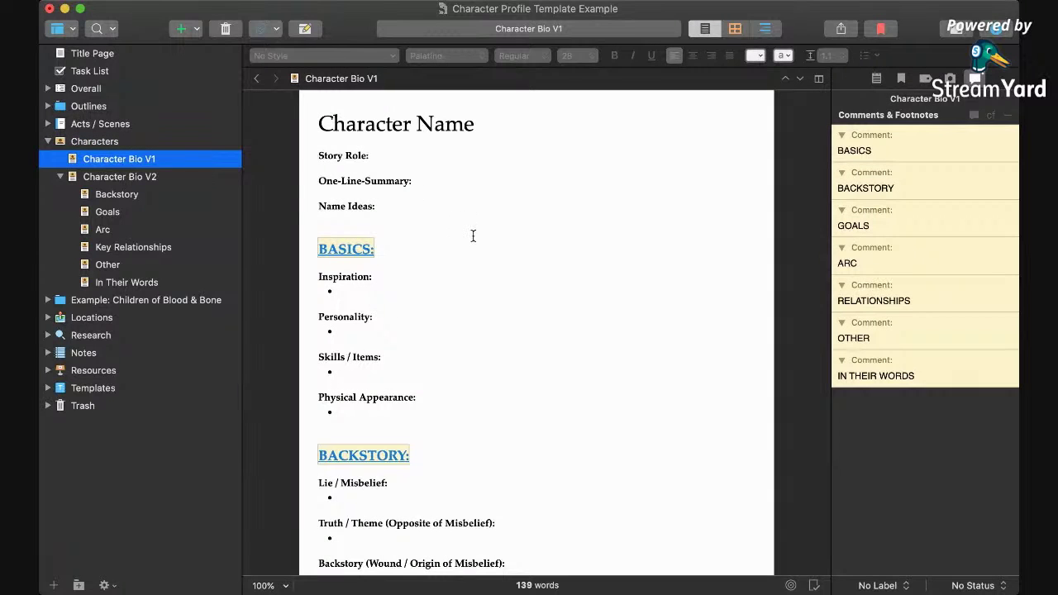
Examine the Name Ideas line together with the Character Name title in the character bio
click(406, 203)
click(444, 180)
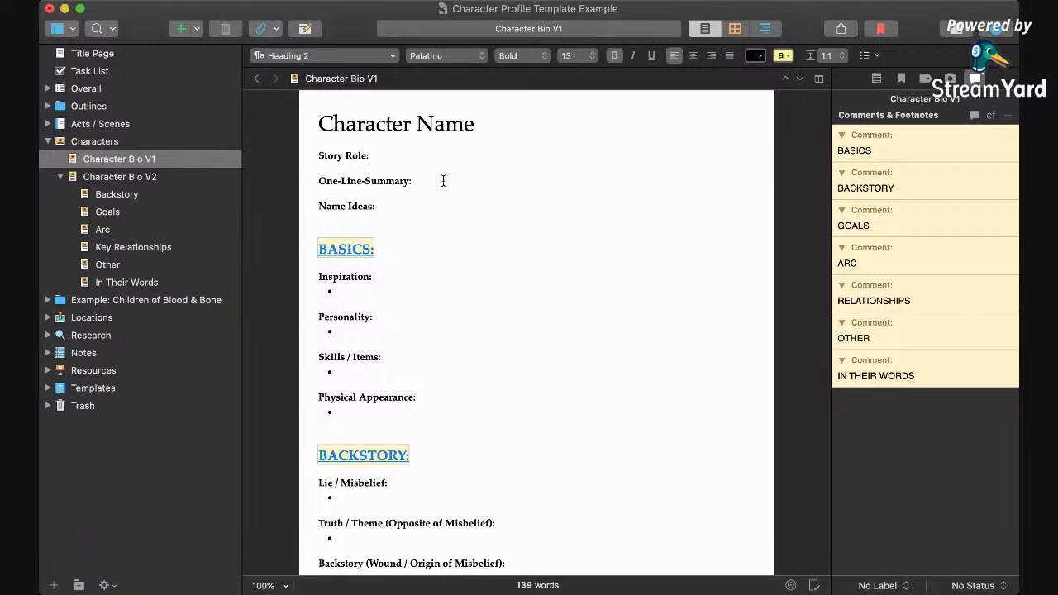
click(392, 214)
click(389, 208)
drag(390, 208, 308, 207)
click(402, 207)
drag(319, 121, 502, 123)
click(478, 194)
Examine the Inspiration, Personality and Skills / Items prompts in the BASICS section
scroll(479, 193, down, 5)
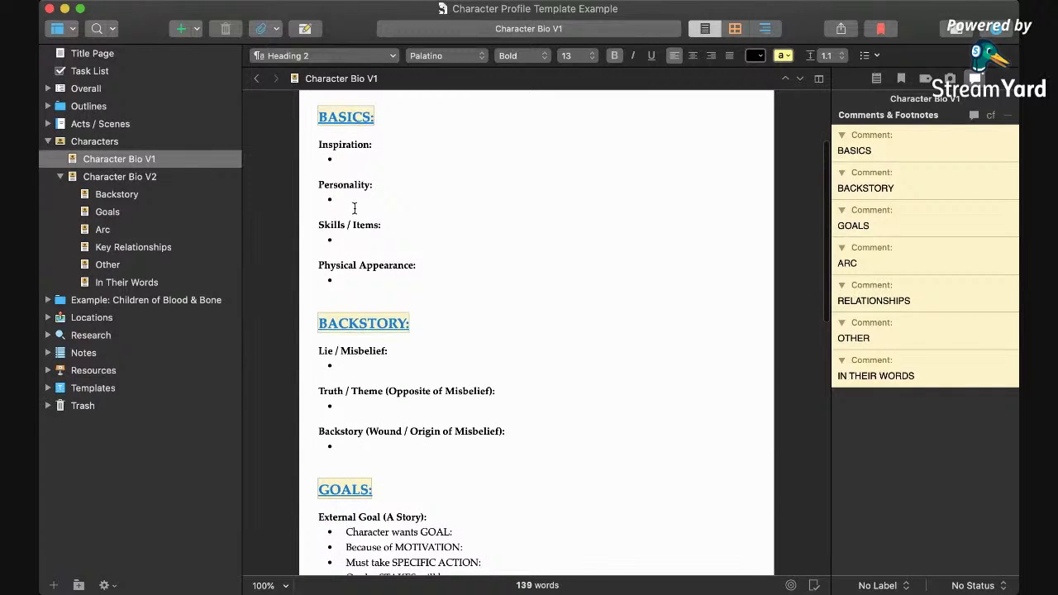
click(348, 159)
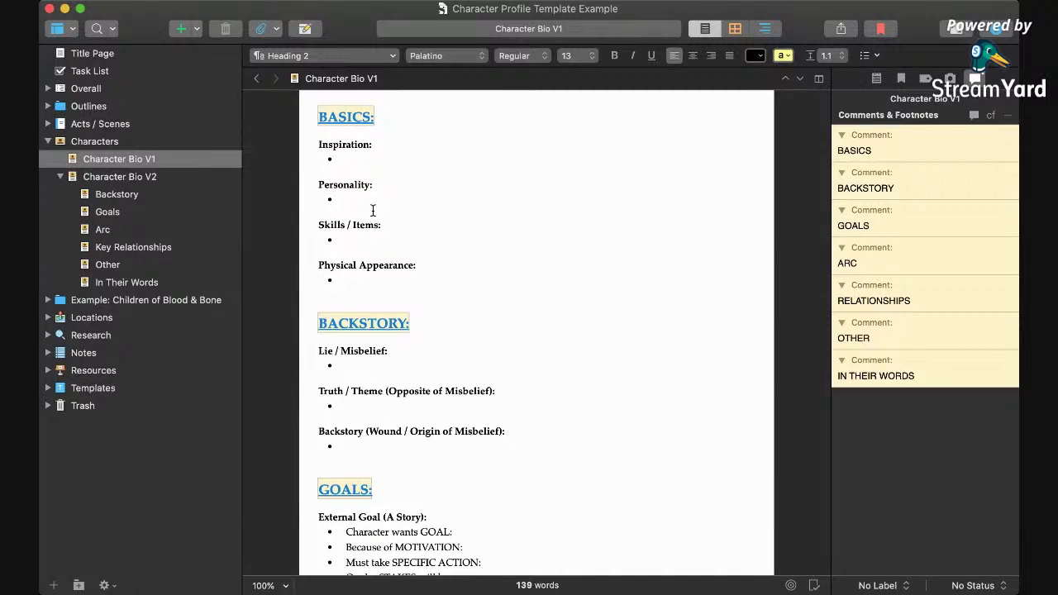
scroll(373, 210, down, 5)
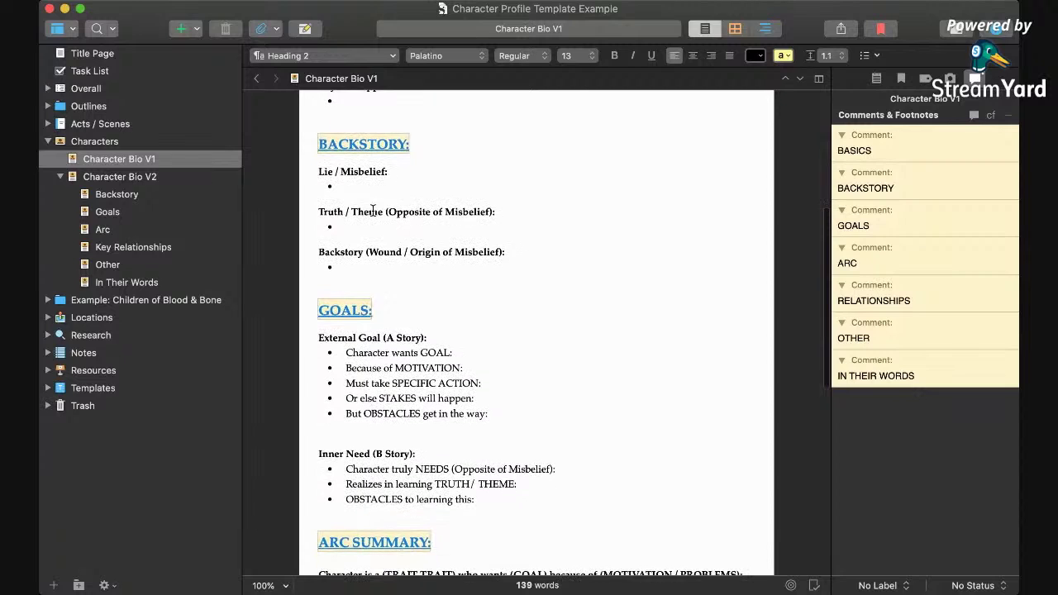
scroll(373, 210, up, 5)
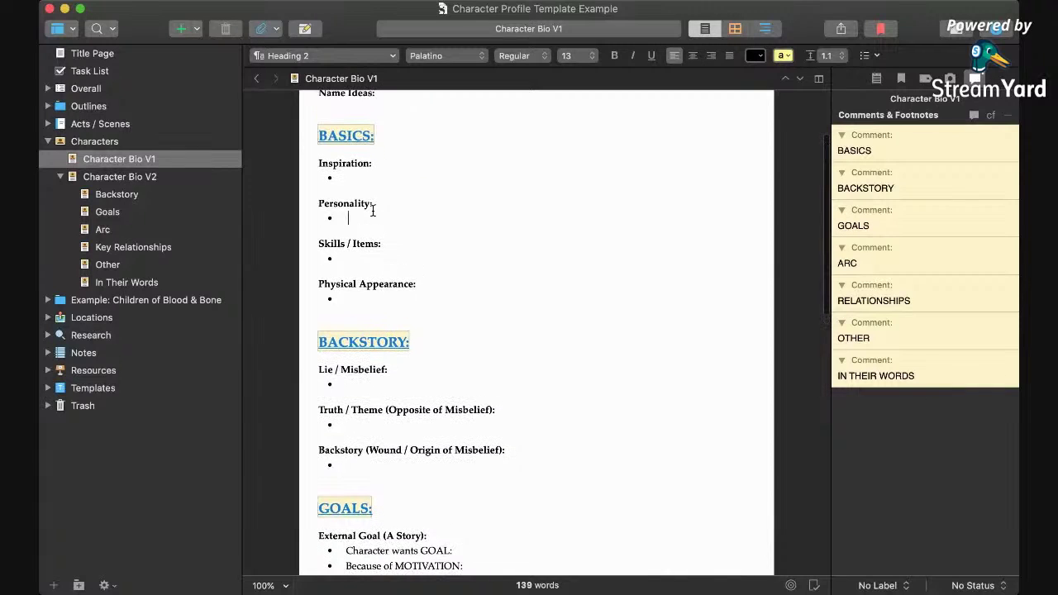
scroll(381, 209, down, 1)
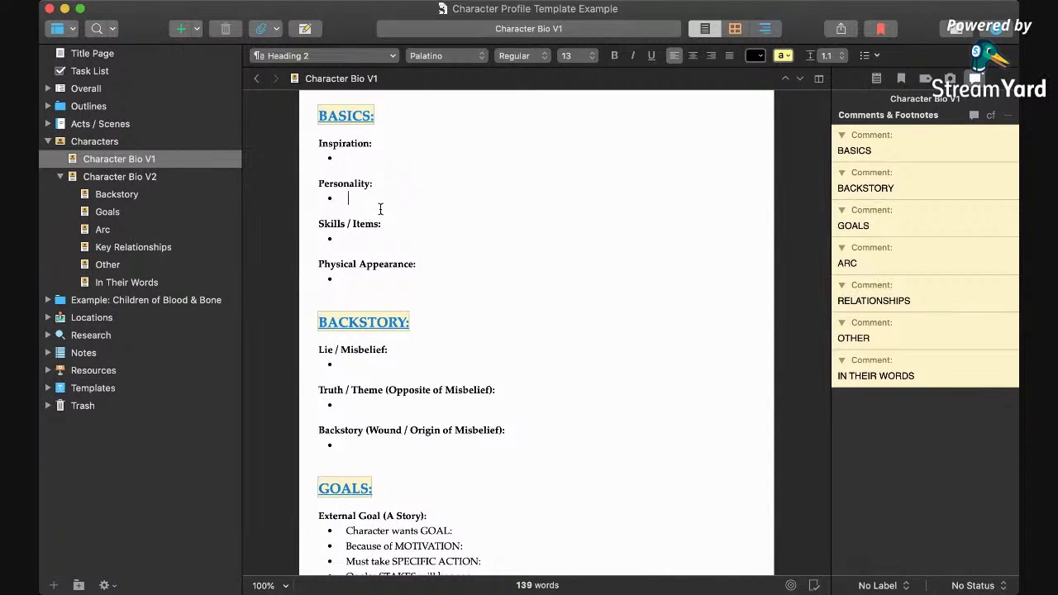
click(366, 242)
drag(382, 224, 313, 225)
drag(381, 224, 347, 224)
click(323, 224)
Enter two bullet points reading "Detail" under Physical Appearance in the BASICS section
click(401, 280)
text(detail)
key(Return)
text(detail)
key(Return)
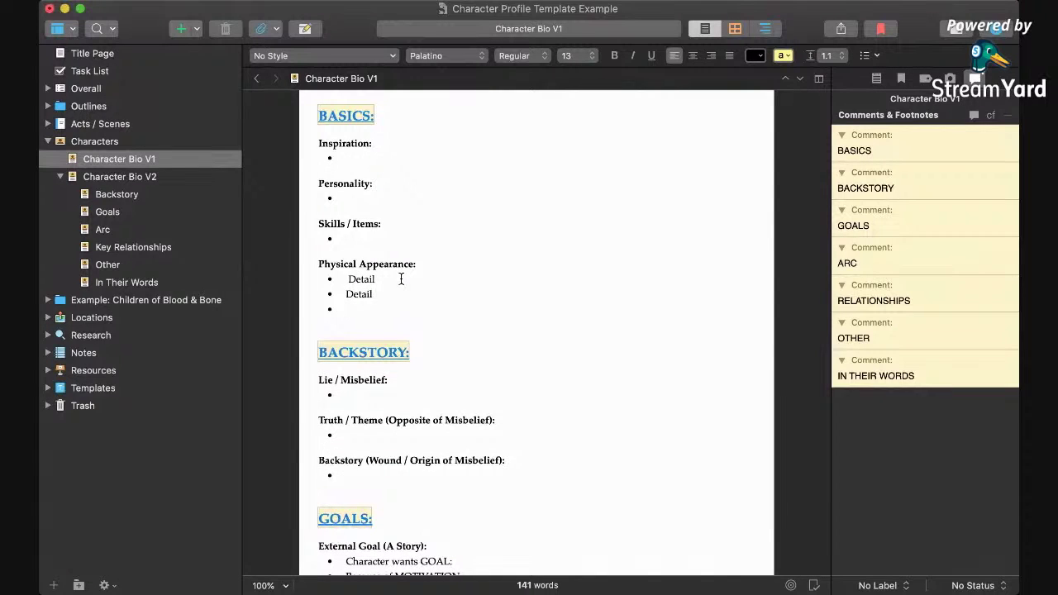
Delete both "Detail" entries under Physical Appearance, leaving a single empty bullet
key(BackSpace)
key(BackSpace)
key(BackSpace)
key(BackSpace)
key(BackSpace)
key(BackSpace)
key(BackSpace)
key(BackSpace)
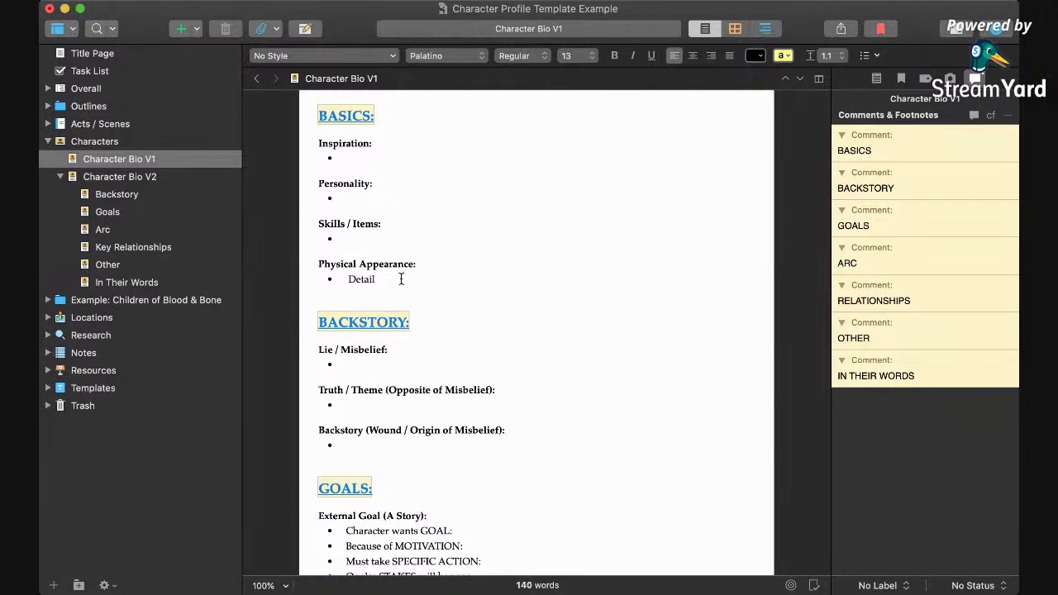
key(BackSpace)
key(BackSpace)
key(BackSpace)
key(BackSpace)
key(BackSpace)
key(BackSpace)
Examine the Lie / Misbelief and Truth / Theme prompts in the BACKSTORY section
scroll(403, 277, up, 3)
scroll(404, 276, down, 3)
scroll(402, 276, down, 5)
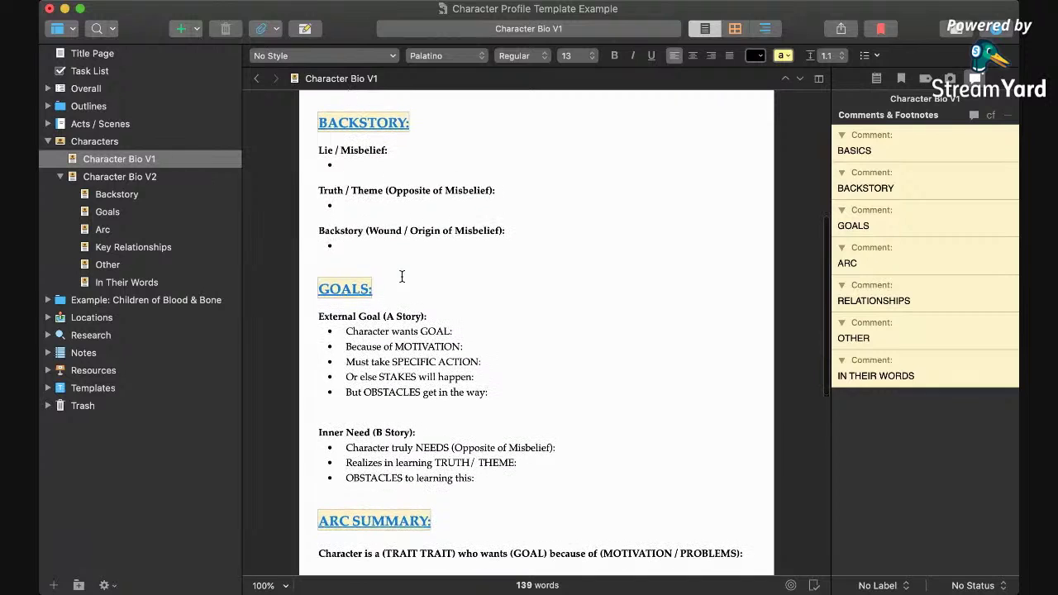
click(368, 162)
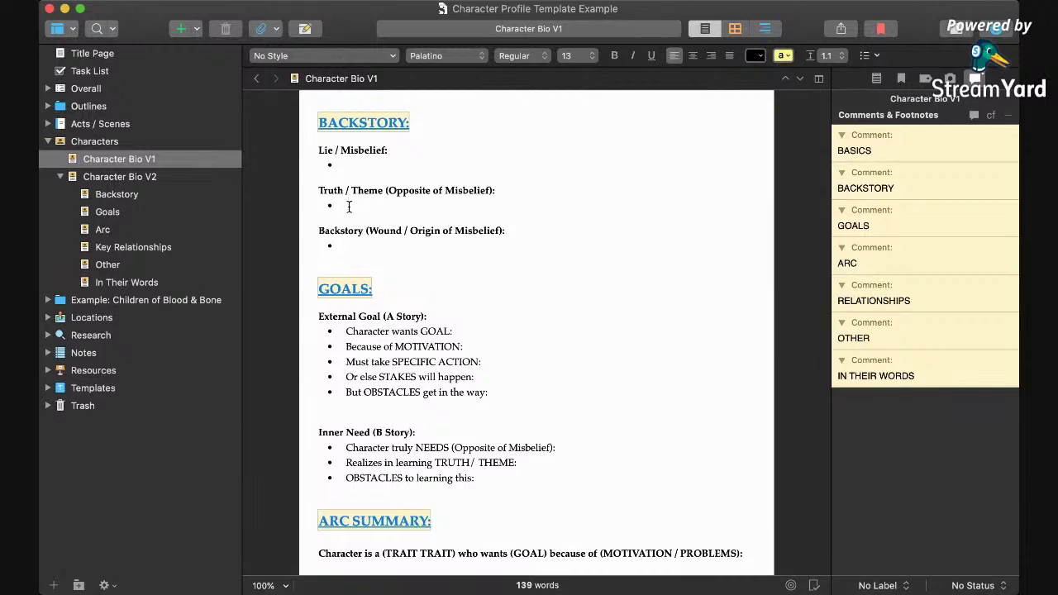
drag(519, 187, 385, 191)
click(384, 201)
click(348, 165)
click(351, 209)
Examine the Backstory (Wound / Origin of Misbelief) prompt and how it relates to the whole BACKSTORY section
drag(504, 231, 409, 238)
click(382, 235)
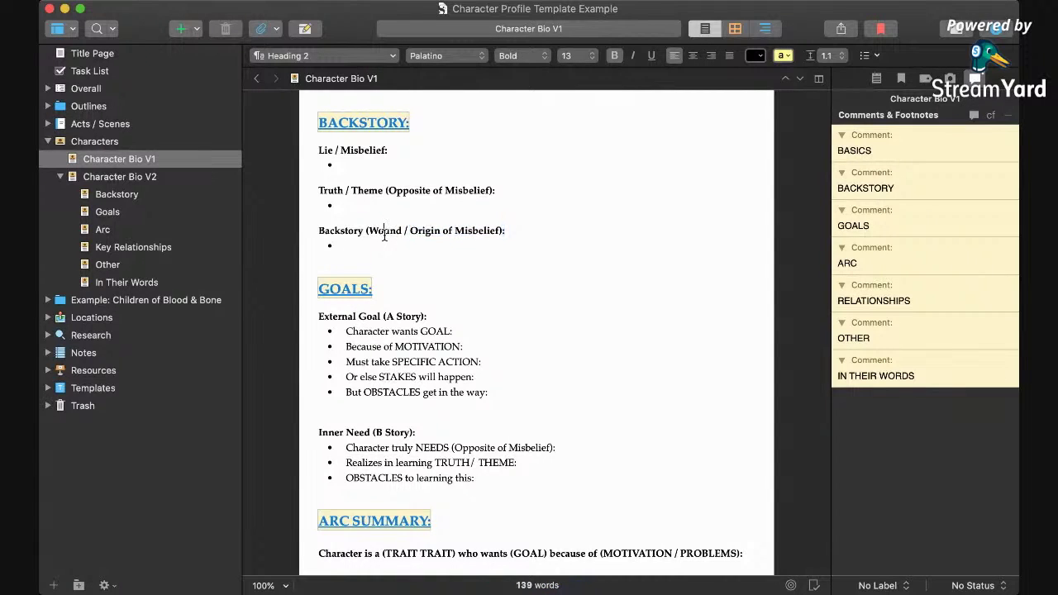
click(358, 245)
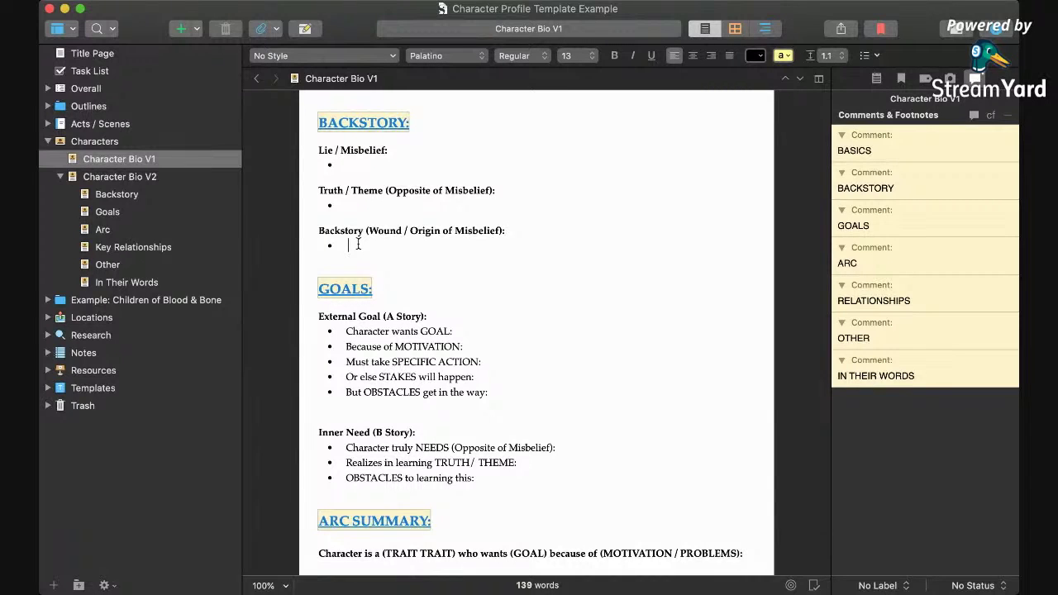
drag(367, 232, 522, 235)
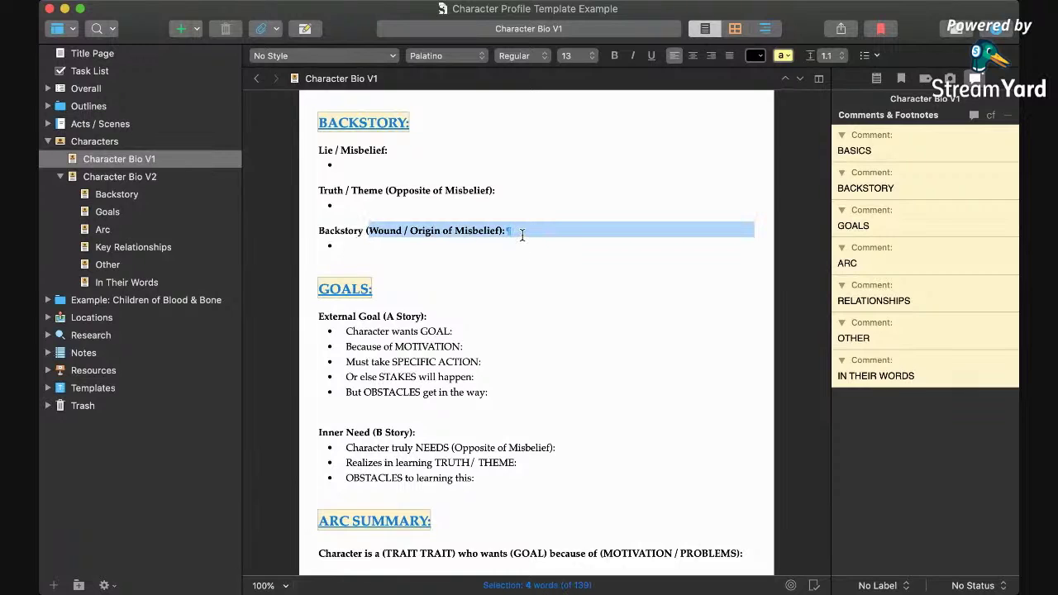
click(408, 248)
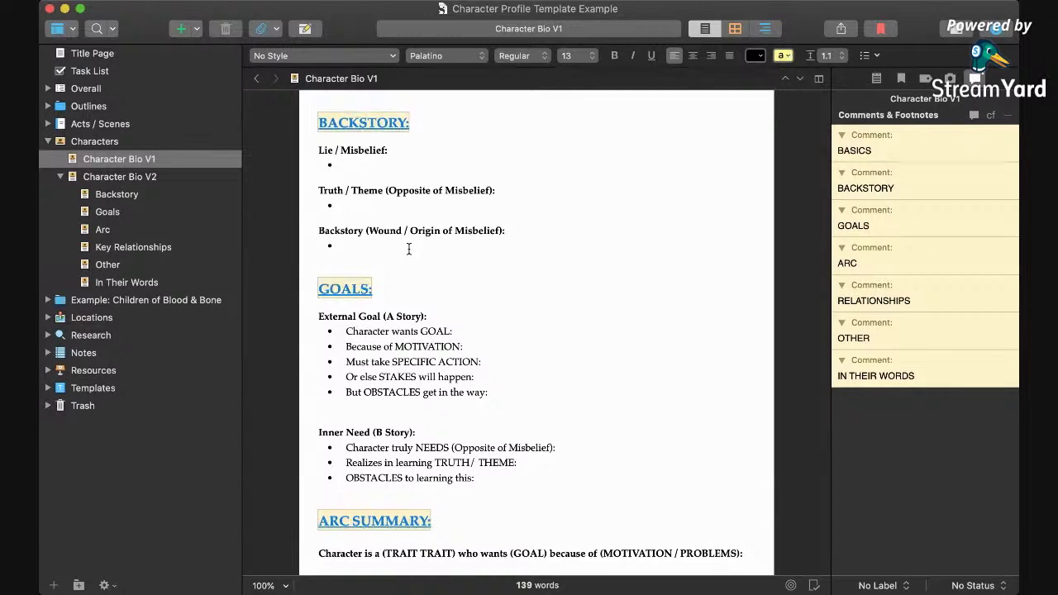
click(408, 248)
drag(318, 149, 406, 261)
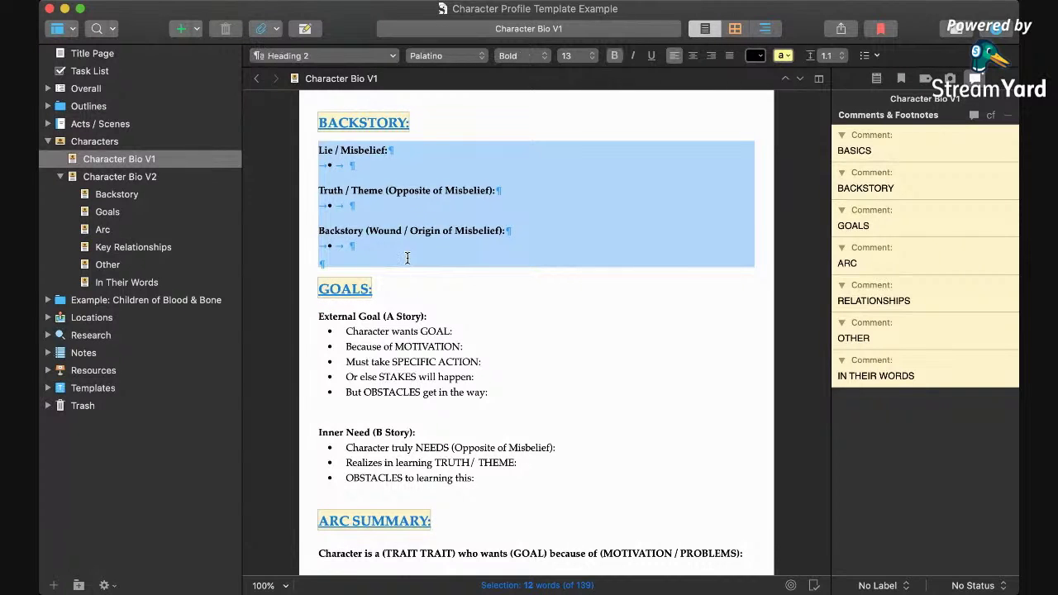
click(494, 230)
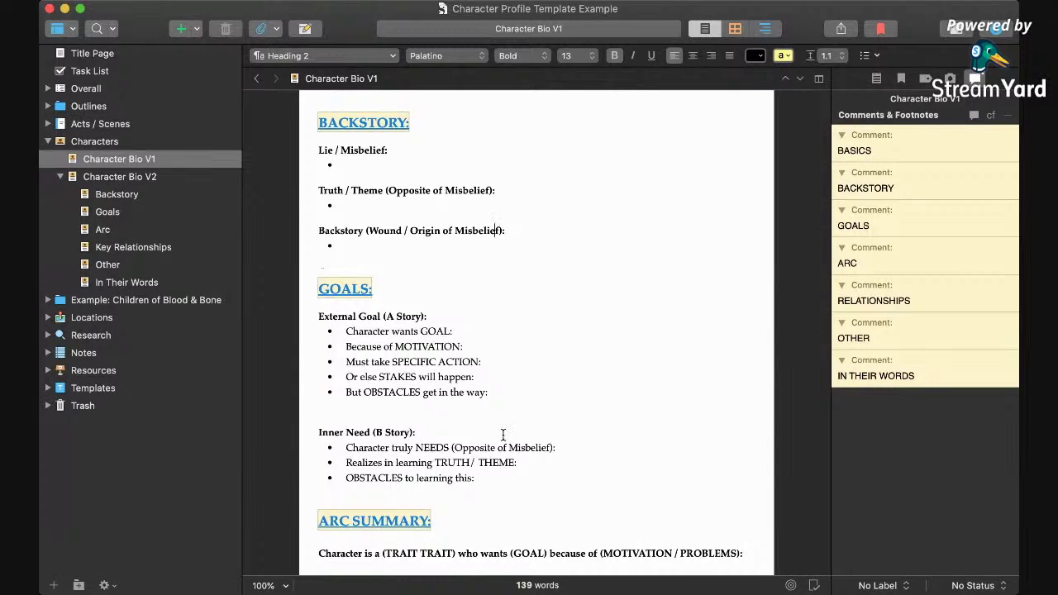
Examine the GOALS section, comparing the External Goal (A Story) and Inner Need (B Story) parts
scroll(502, 436, down, 2)
scroll(502, 437, down, 6)
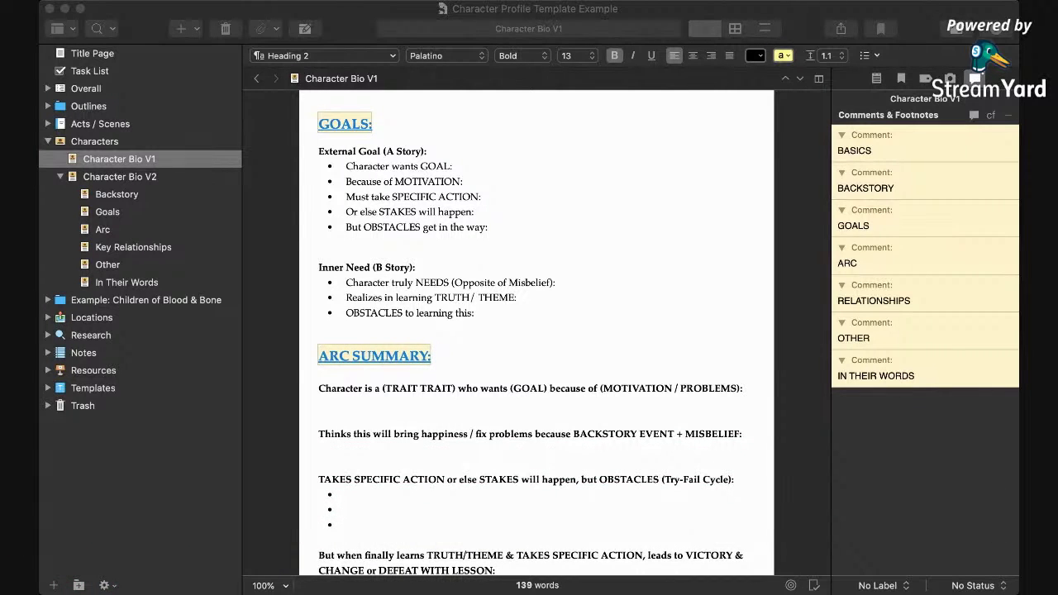
click(570, 353)
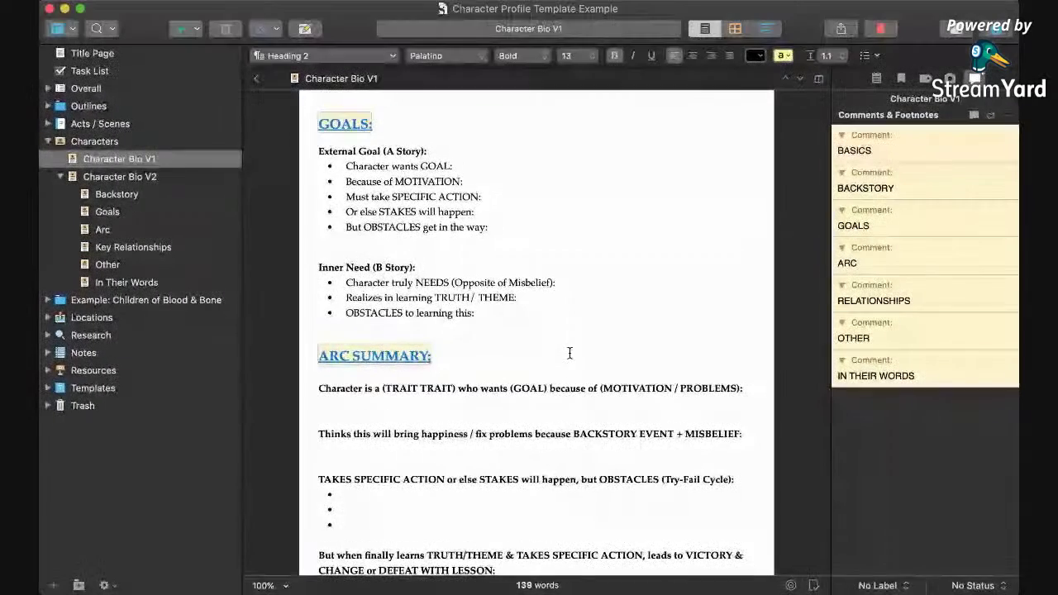
scroll(570, 353, up, 4)
scroll(570, 353, down, 4)
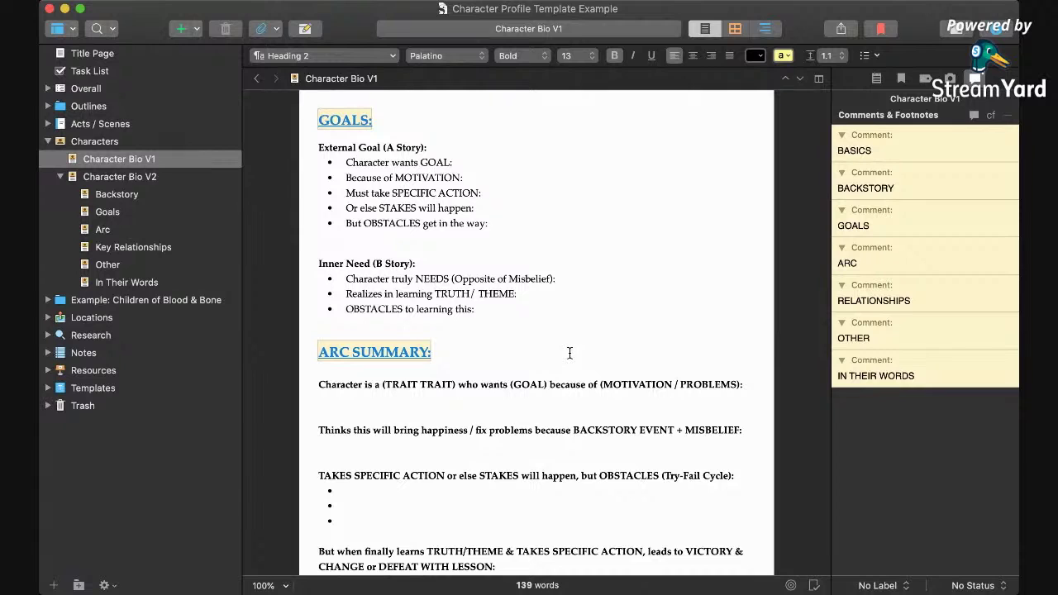
scroll(570, 354, up, 4)
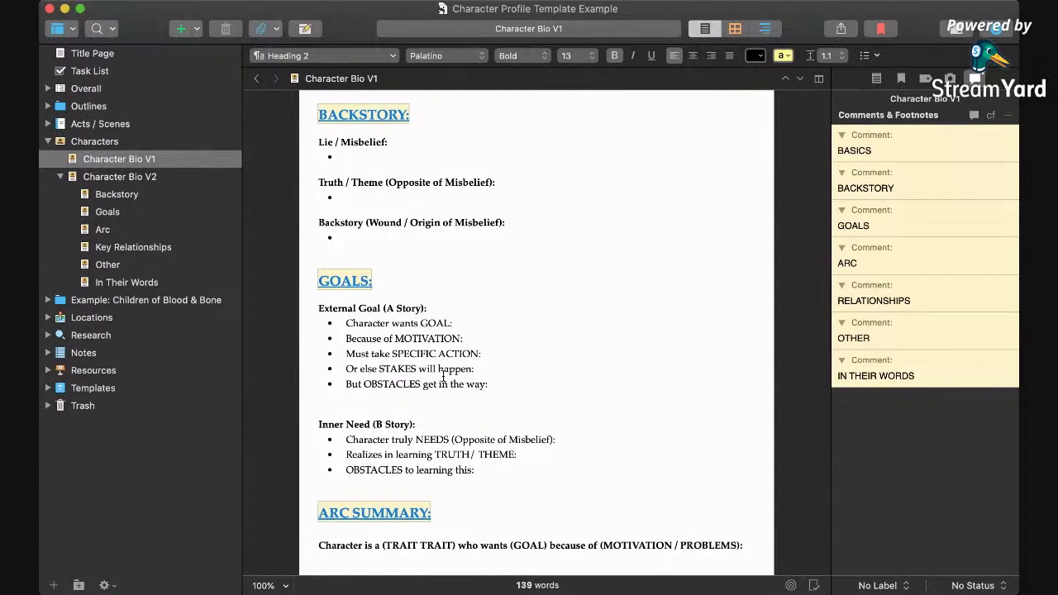
drag(427, 309, 308, 306)
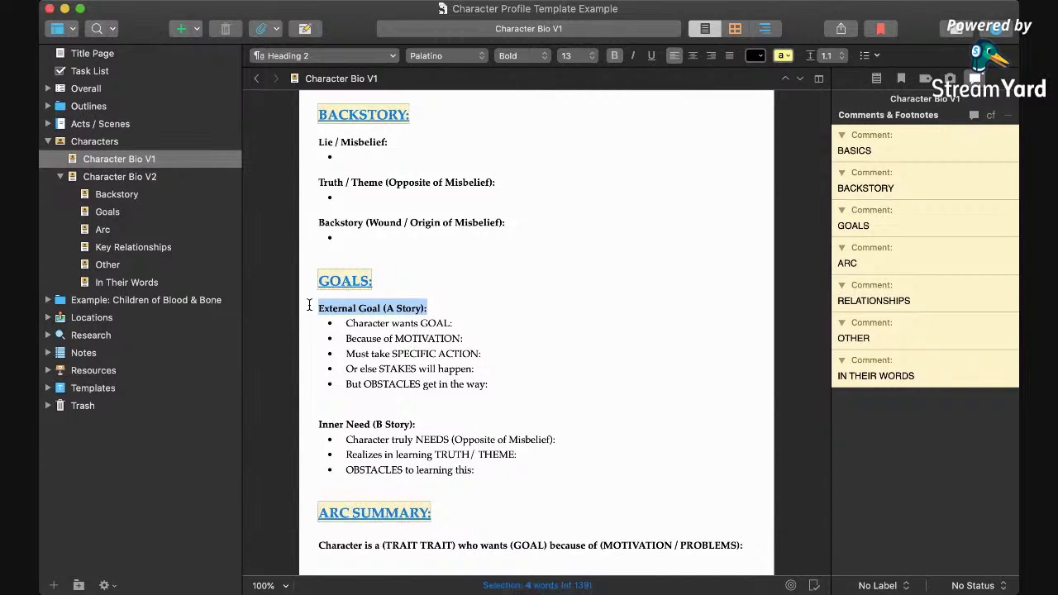
drag(451, 427, 305, 423)
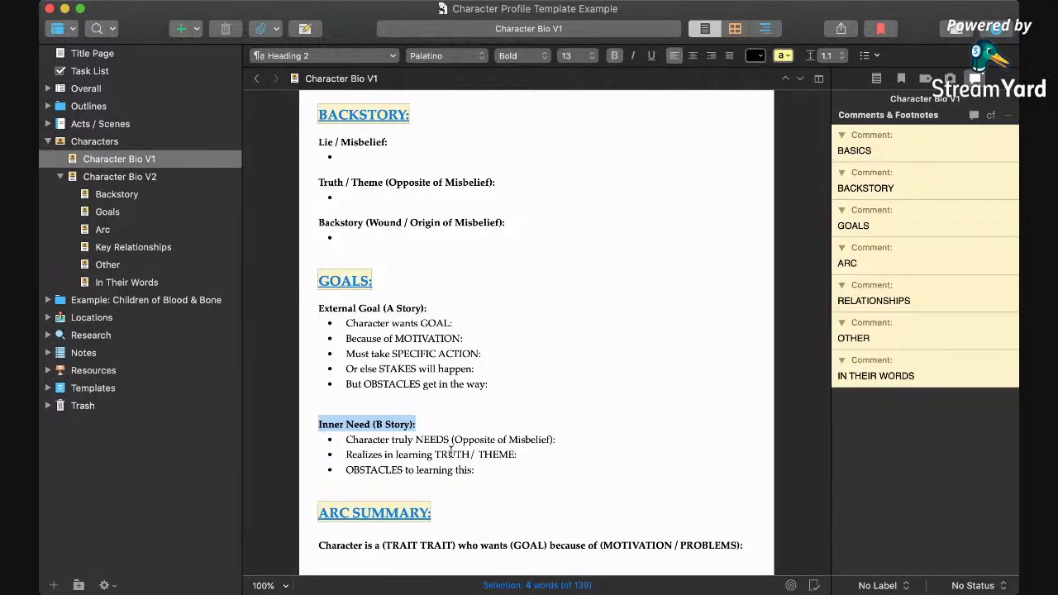
key(Right)
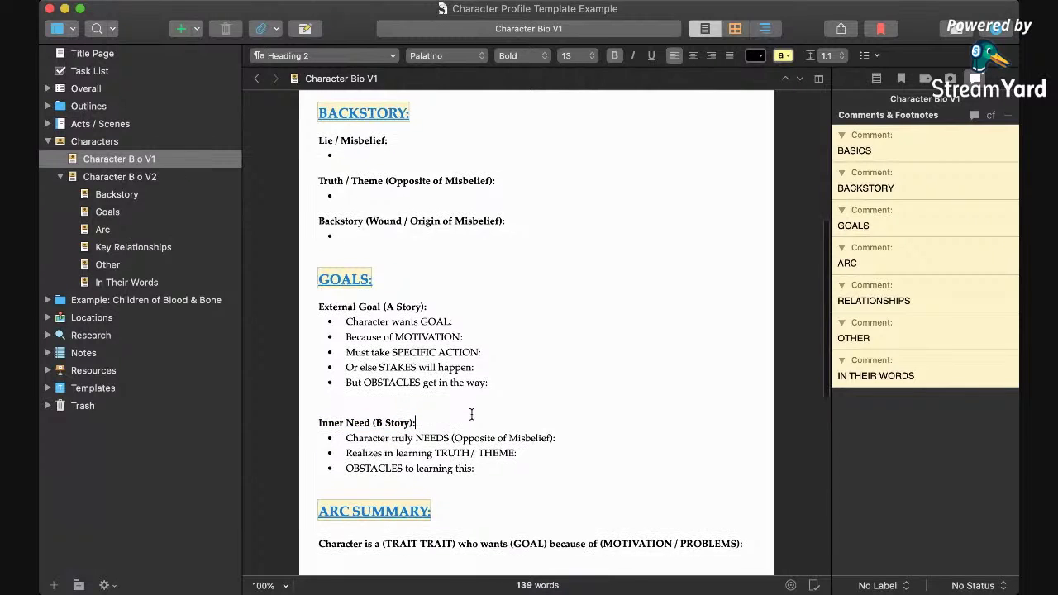
Add the blank "______" after "Character wants GOAL:" under External Goal (A Story)
scroll(467, 245, down, 3)
click(467, 230)
text(______)
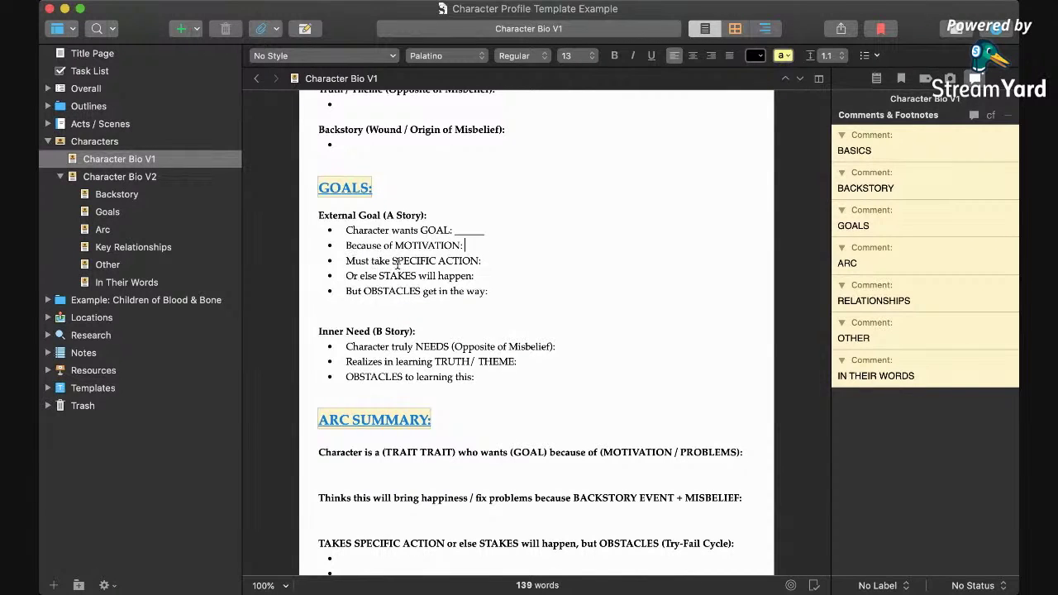
Examine the remaining External Goal prompts and each Inner Need (B Story) prompt in the GOALS section
click(492, 260)
click(488, 278)
click(512, 294)
click(577, 349)
scroll(582, 345, up, 3)
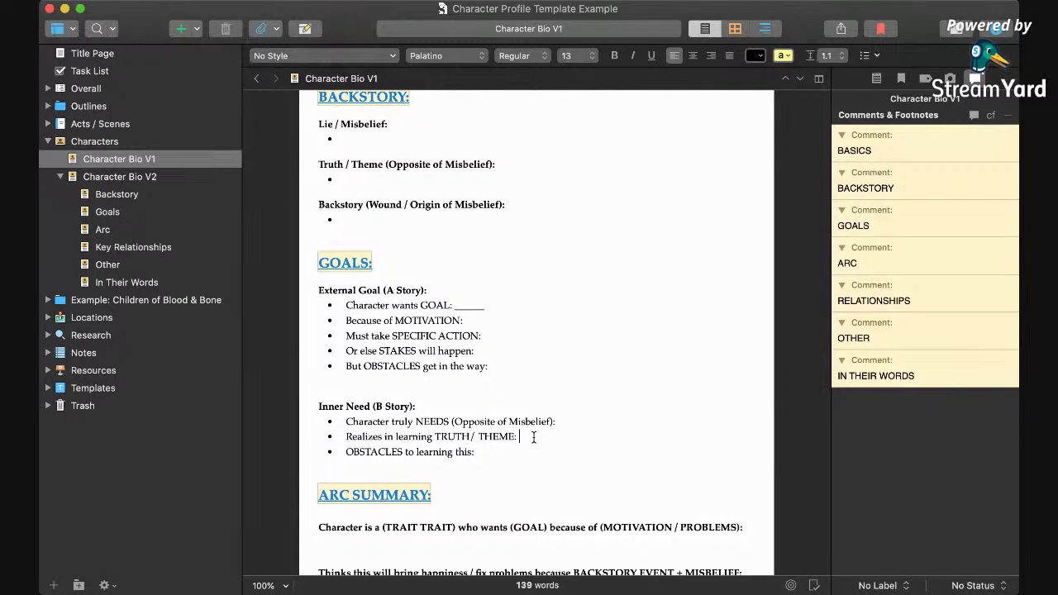
click(484, 451)
scroll(492, 452, down, 3)
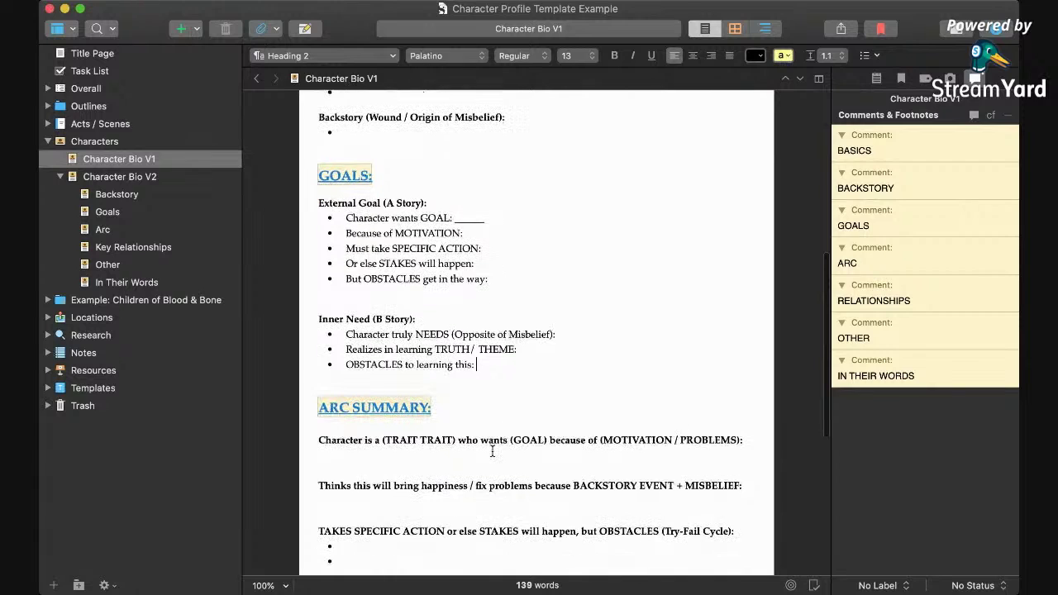
Examine the first ARC SUMMARY prompt, covering the character's traits, goal and motivation or problems
scroll(492, 452, down, 1)
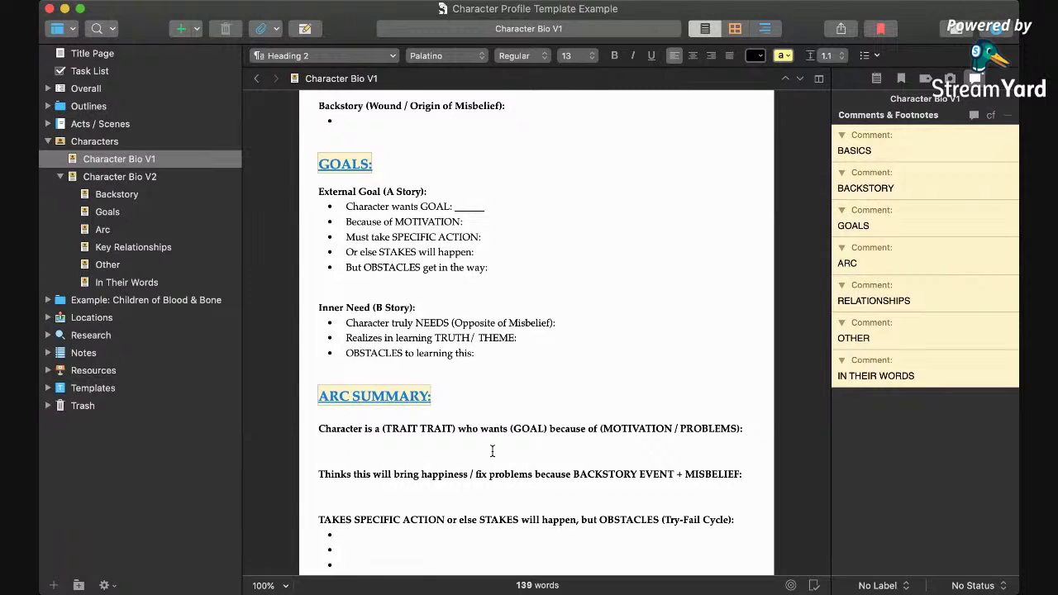
scroll(492, 451, down, 10)
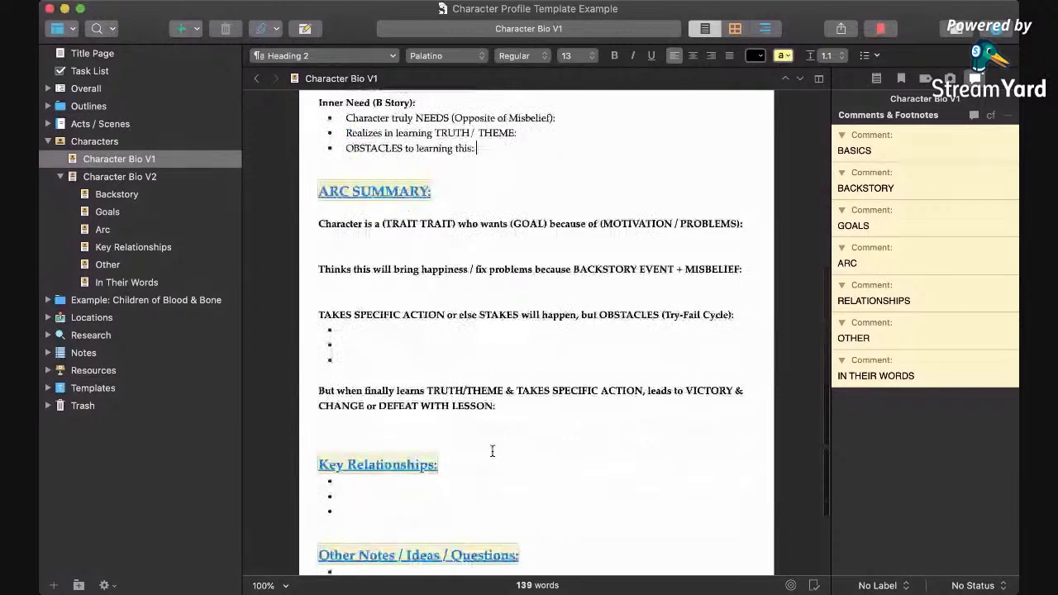
scroll(492, 451, down, 2)
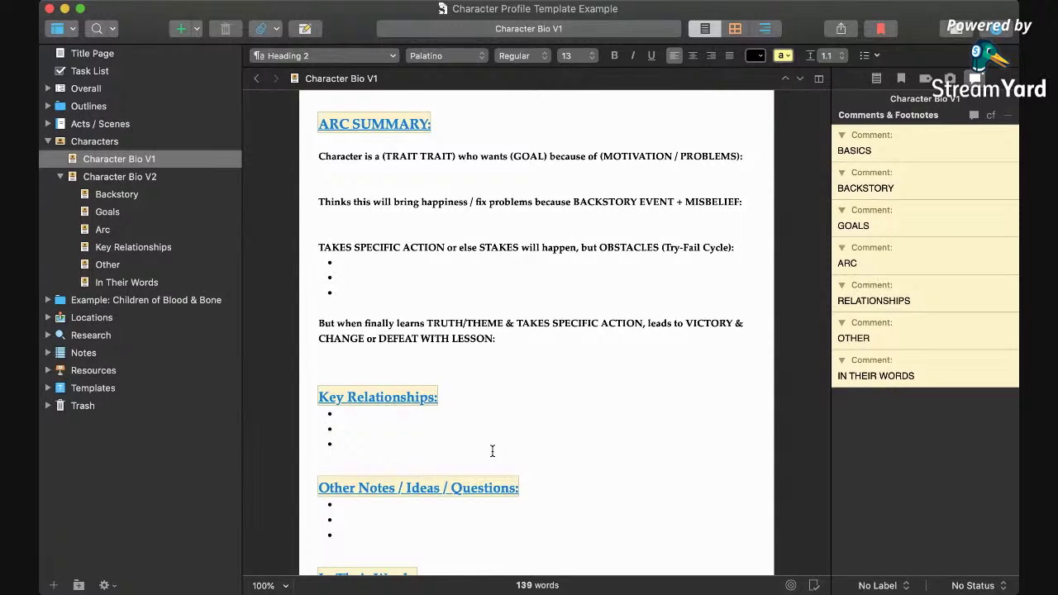
drag(318, 157, 748, 158)
click(550, 172)
drag(576, 156, 751, 155)
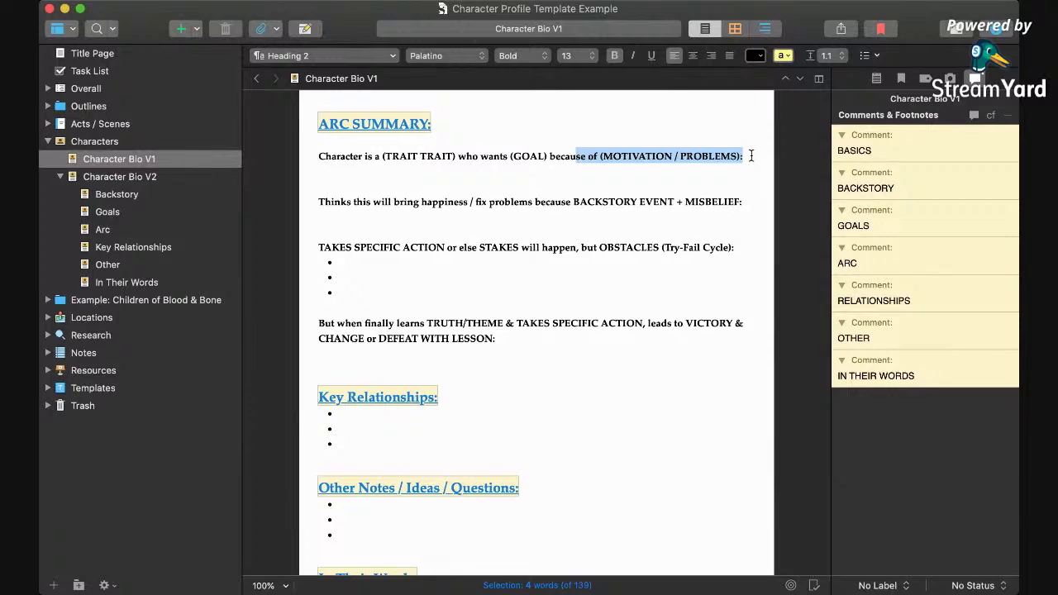
click(752, 155)
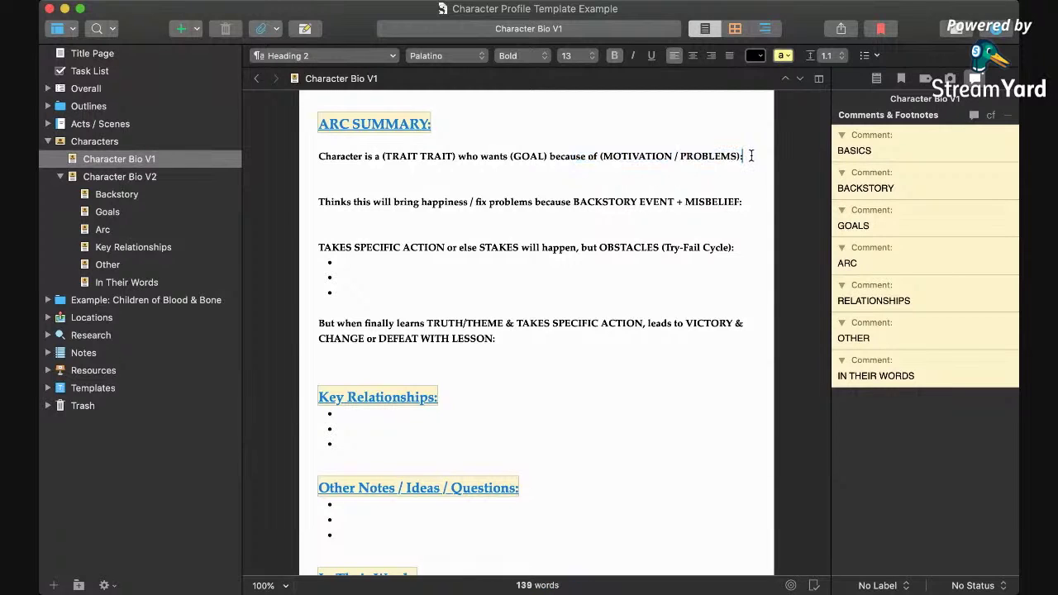
Examine the BACKSTORY EVENT + MISBELIEF prompt in ARC SUMMARY and relate it to the preceding sections
click(324, 201)
drag(572, 202, 743, 202)
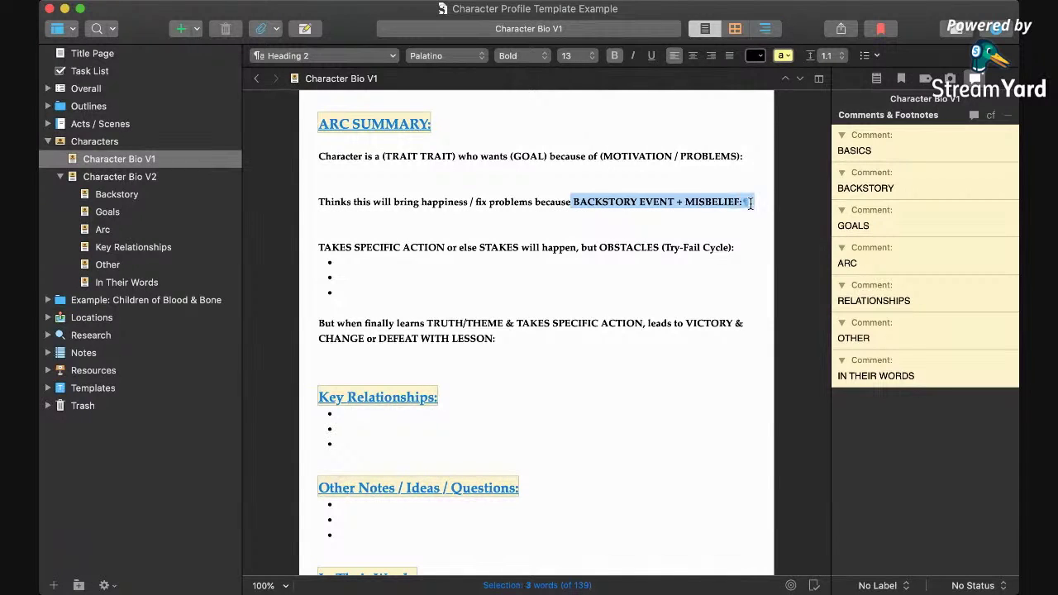
click(713, 204)
scroll(713, 205, up, 8)
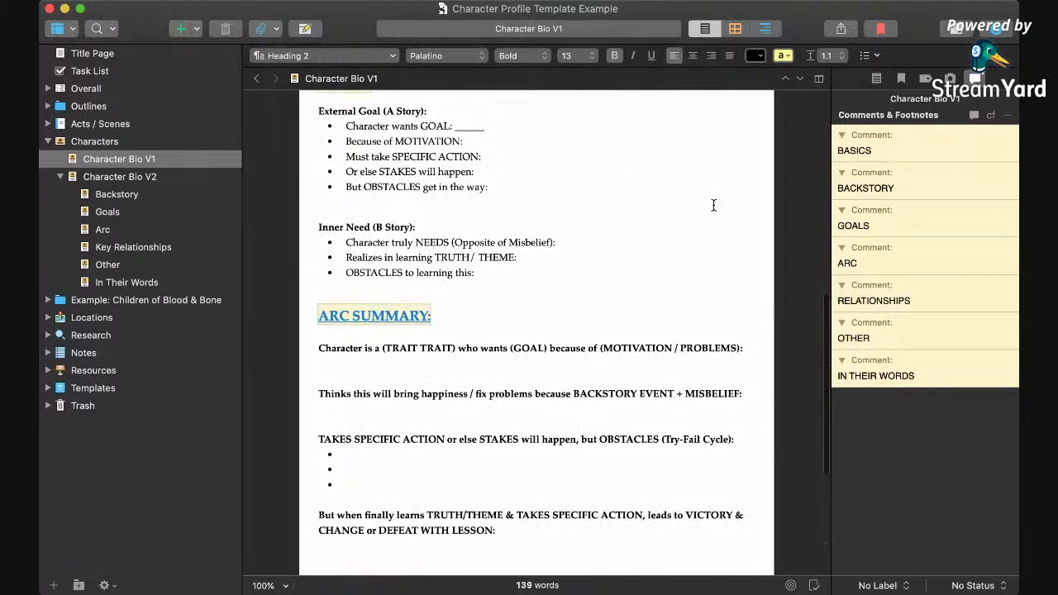
scroll(435, 285, down, 6)
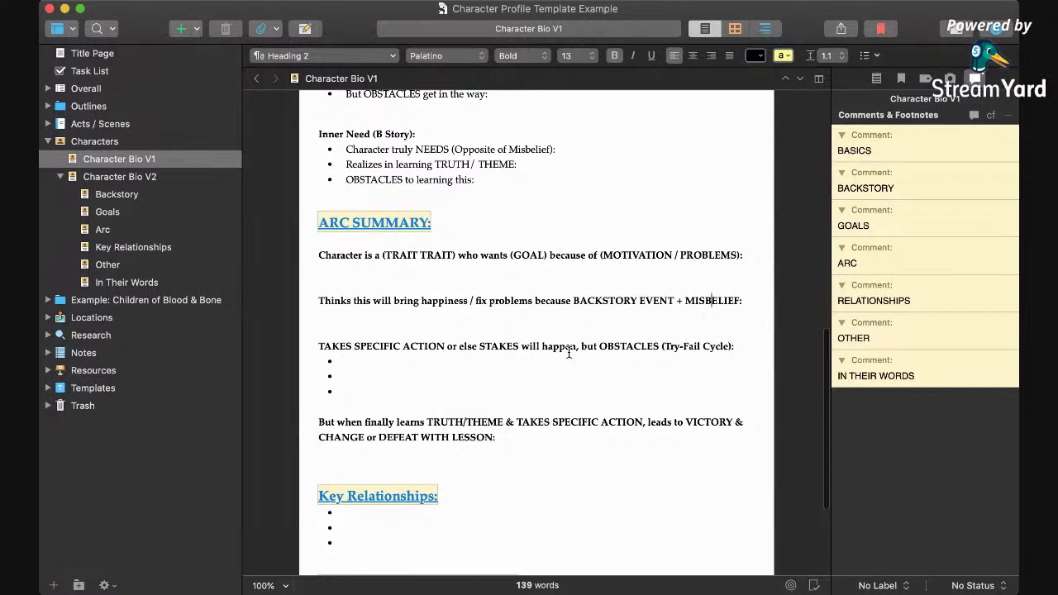
Examine the ARC SUMMARY prompt on specific action, stakes and obstacles (Try-Fail Cycle) and its bullets
scroll(563, 350, down, 1)
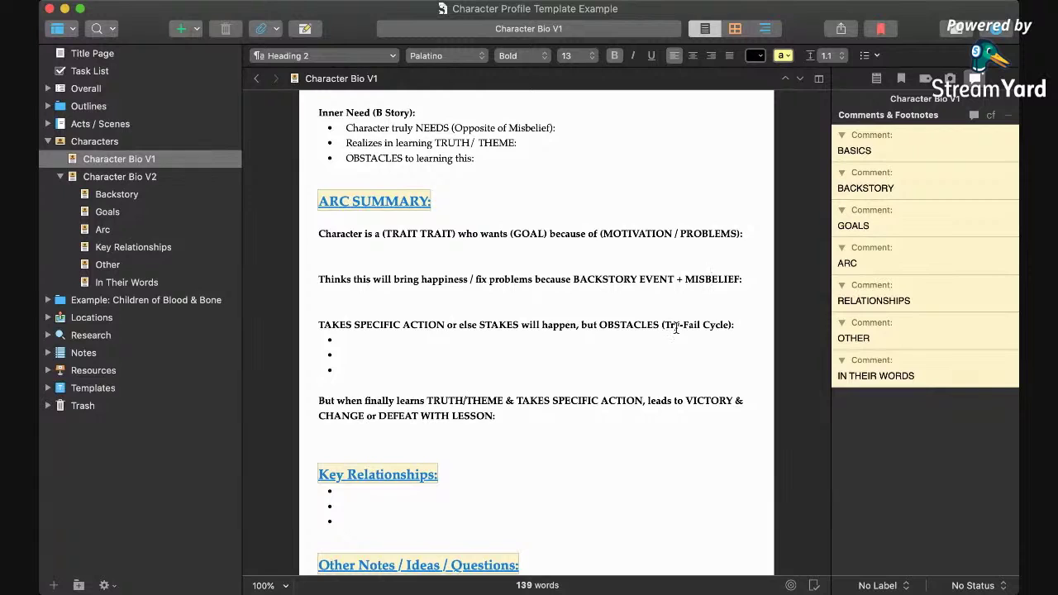
drag(666, 325, 731, 325)
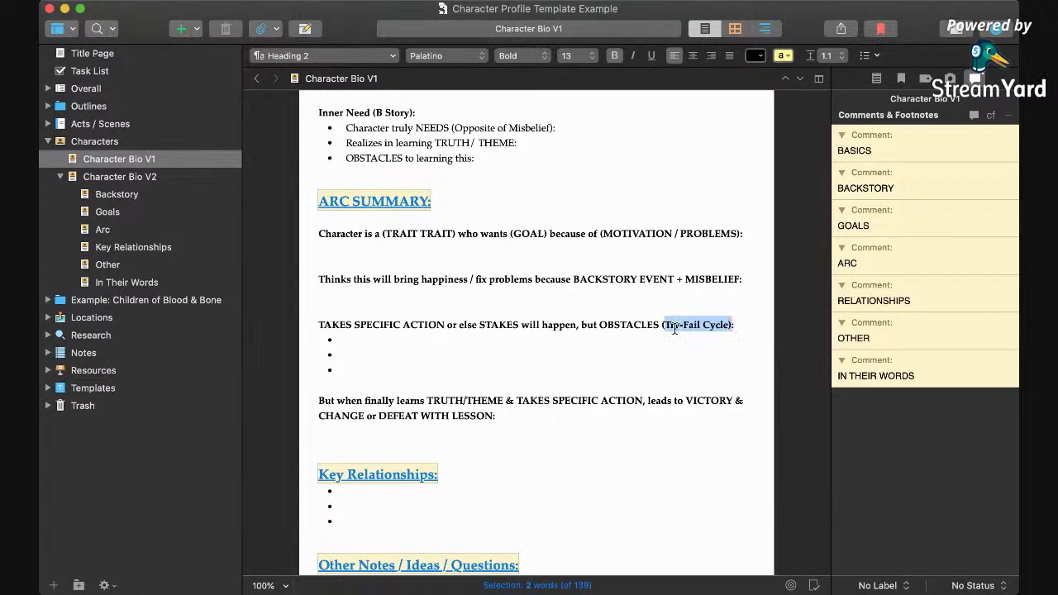
click(431, 338)
scroll(430, 338, down, 2)
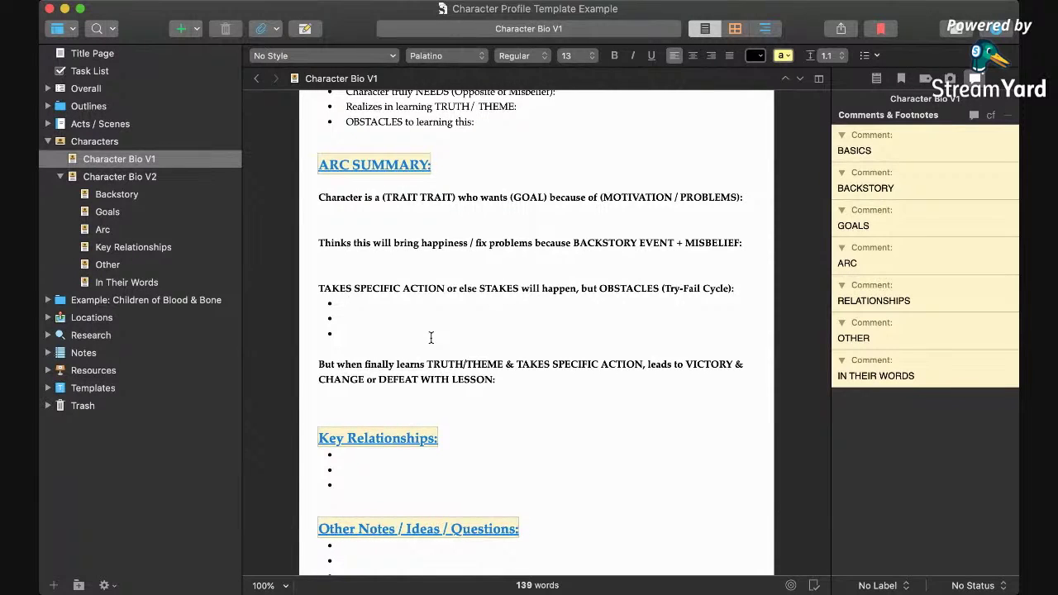
click(348, 318)
scroll(346, 333, down, 2)
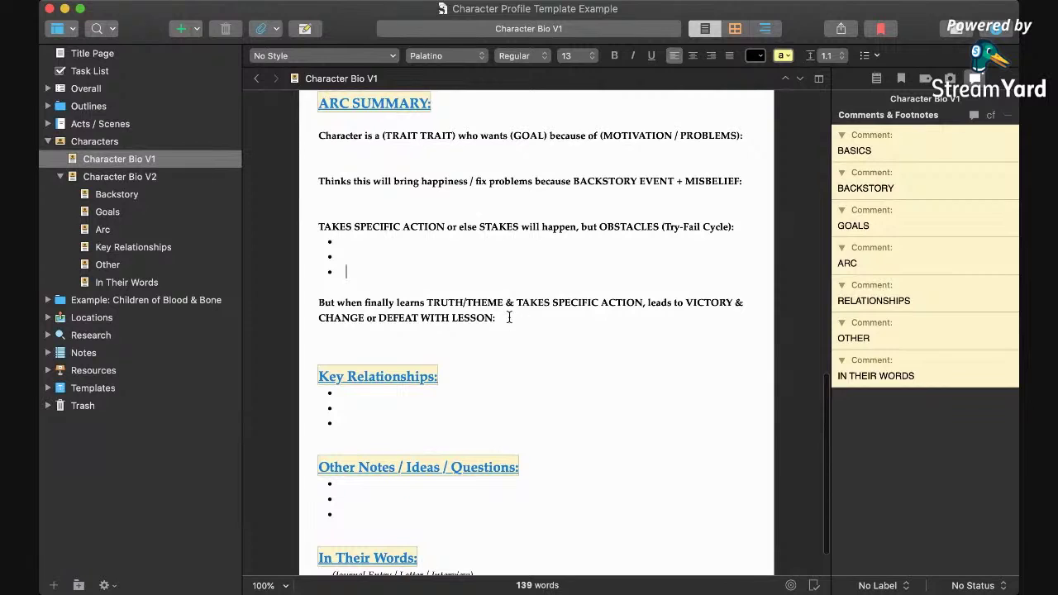
Examine the final ARC SUMMARY prompt on VICTORY & CHANGE, highlighting its DEFEAT WITH LESSON alternative
drag(498, 317, 313, 302)
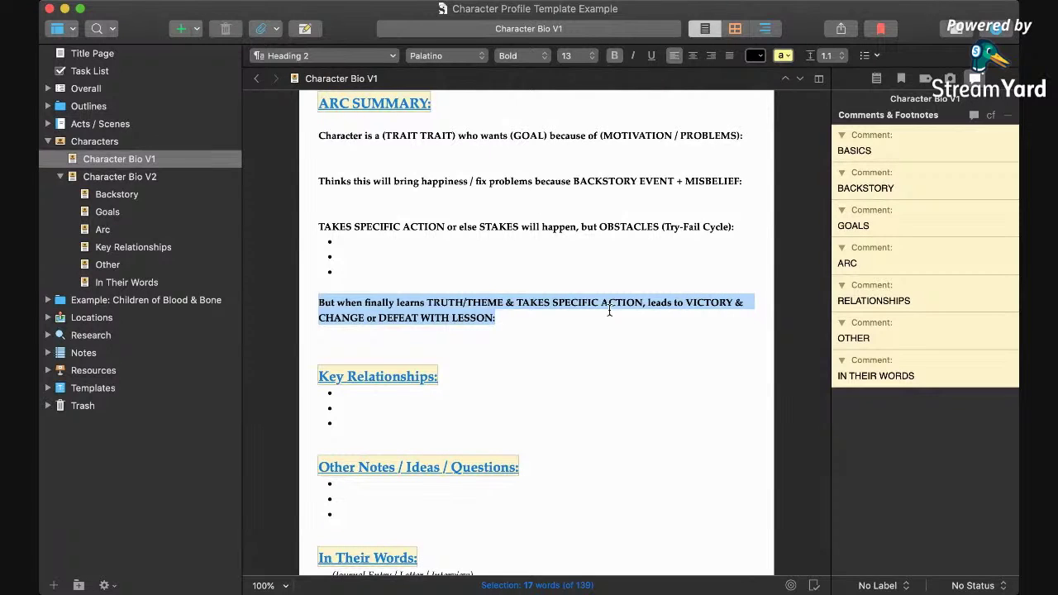
click(499, 315)
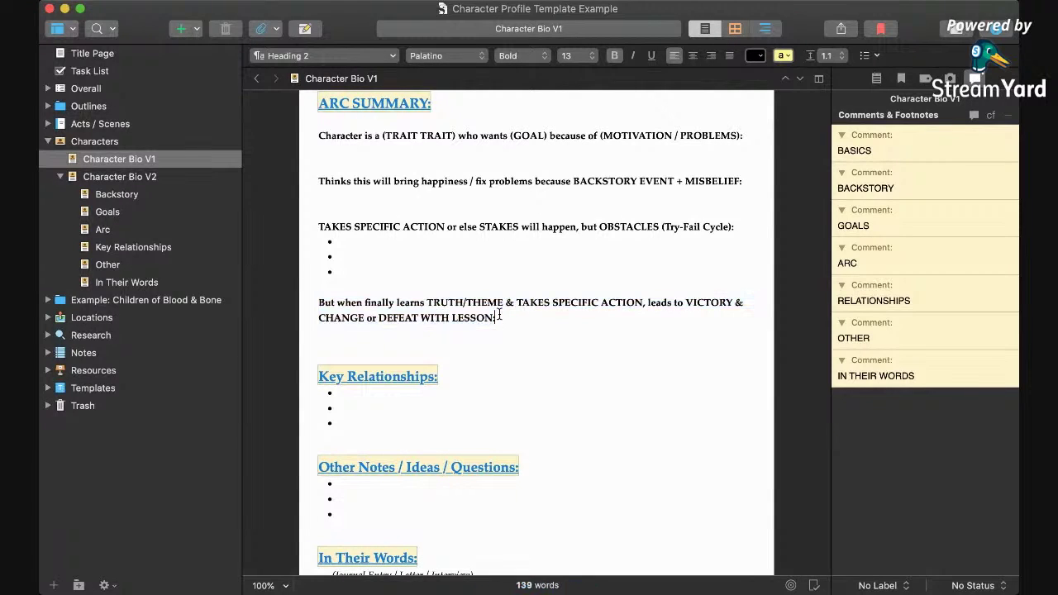
drag(499, 315, 376, 320)
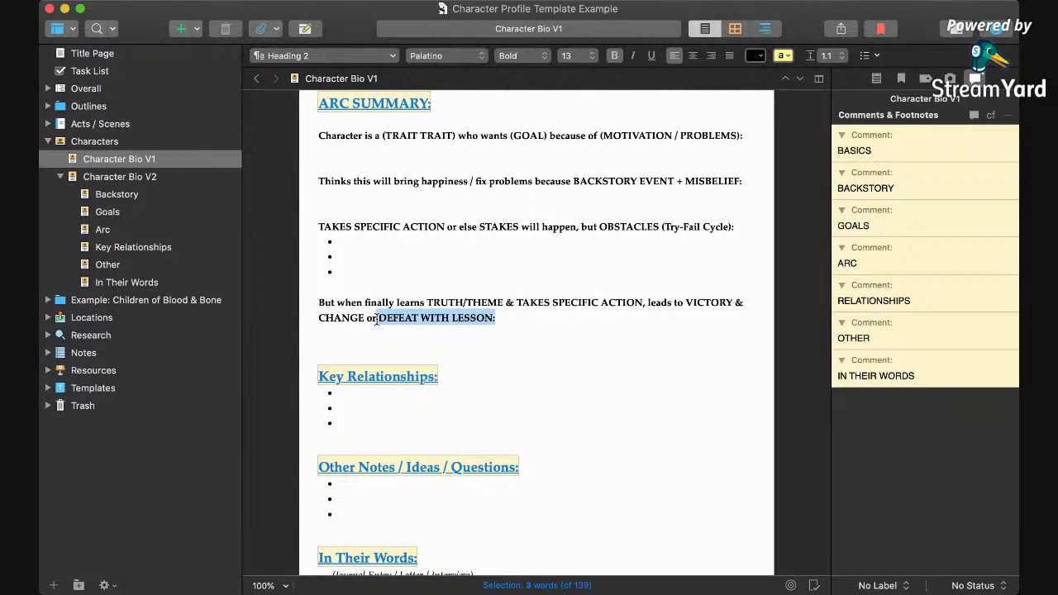
click(507, 320)
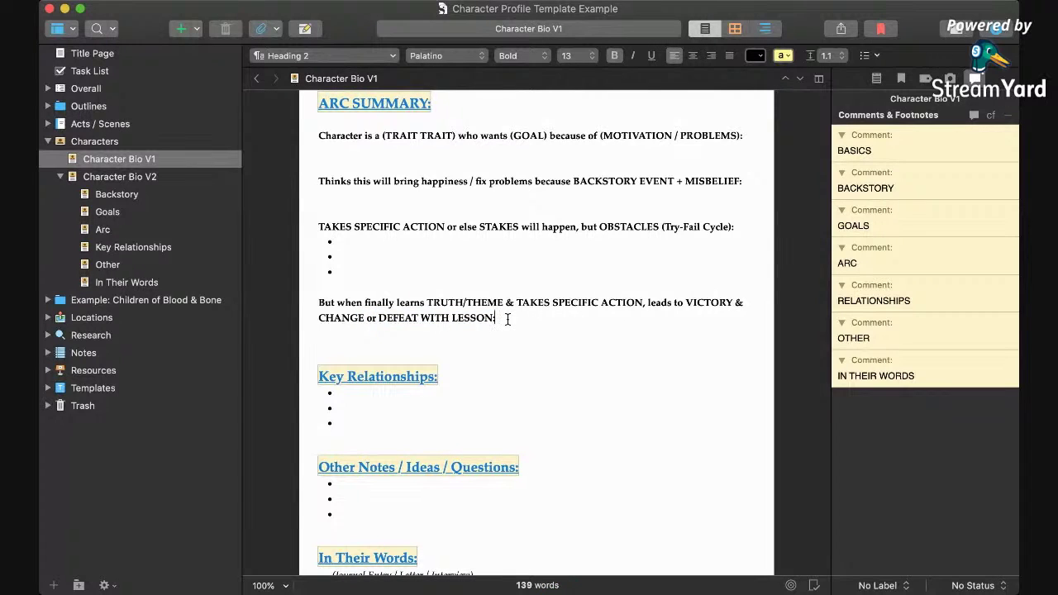
Review how the ARC SUMMARY prompts draw on the External Goal and Inner Need prompts in GOALS
scroll(508, 320, up, 2)
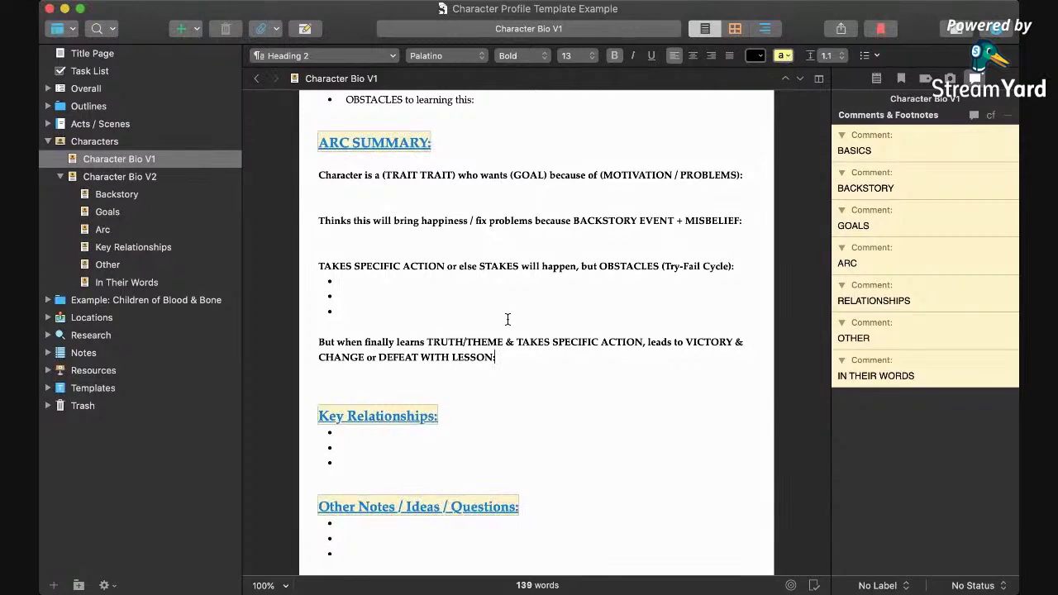
scroll(507, 320, up, 10)
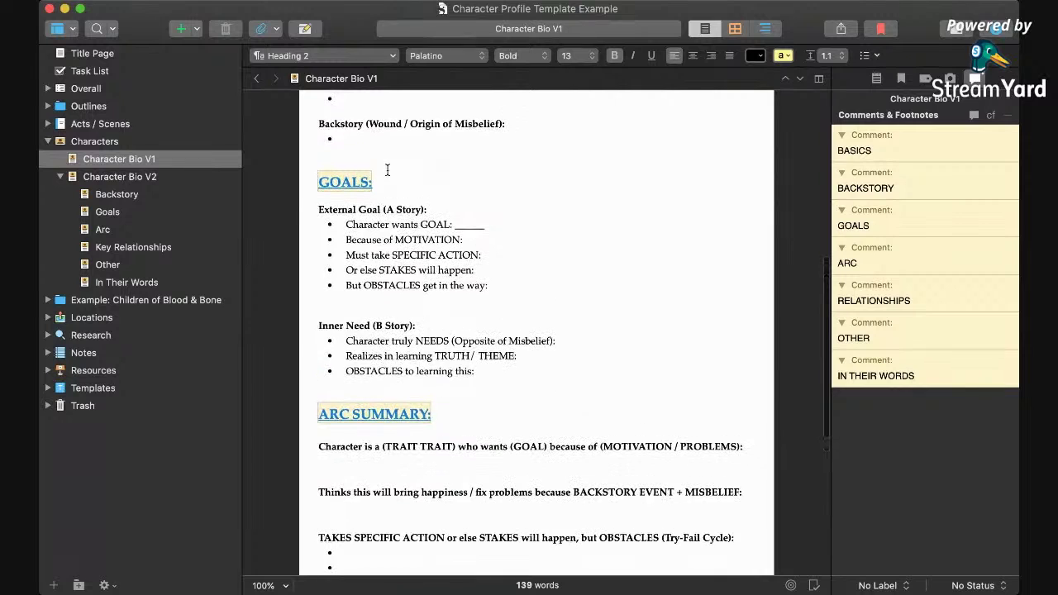
scroll(435, 340, down, 7)
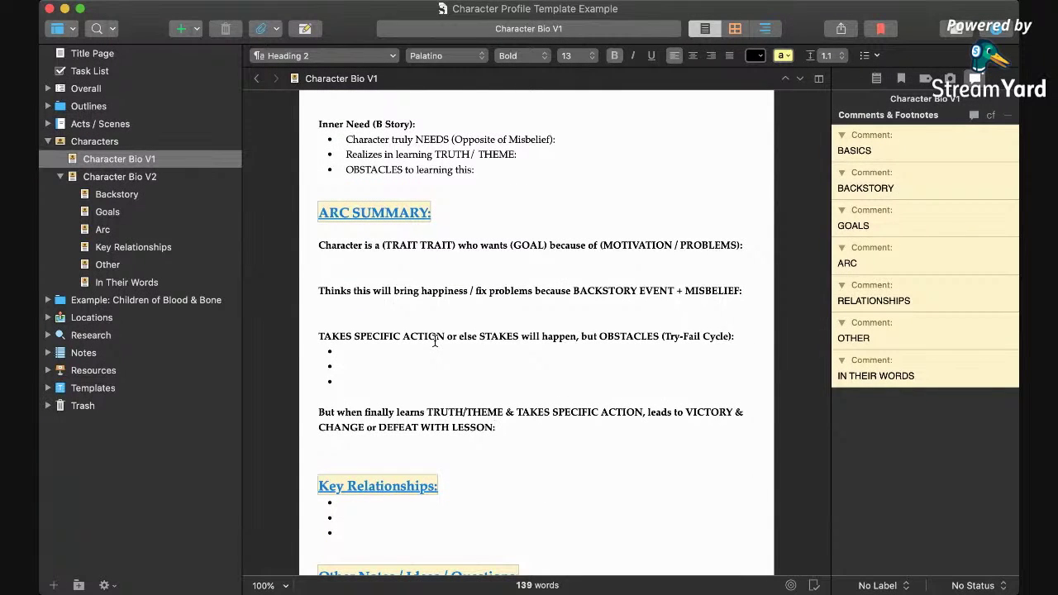
scroll(435, 341, down, 1)
scroll(435, 342, up, 3)
scroll(435, 342, up, 3)
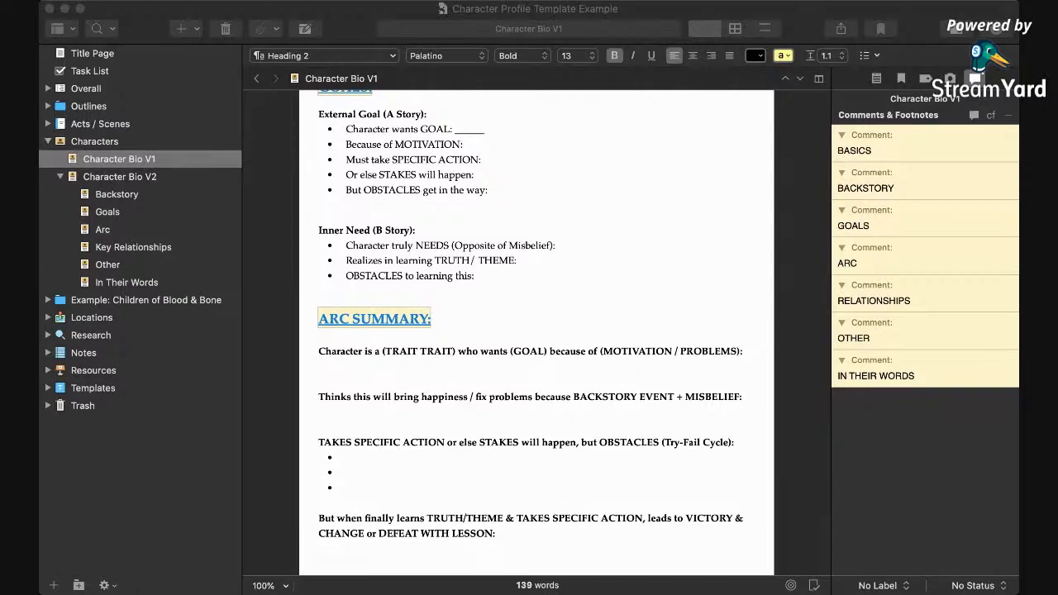
Return to the BASICS section and place the cursor in the Personality bullet
click(484, 327)
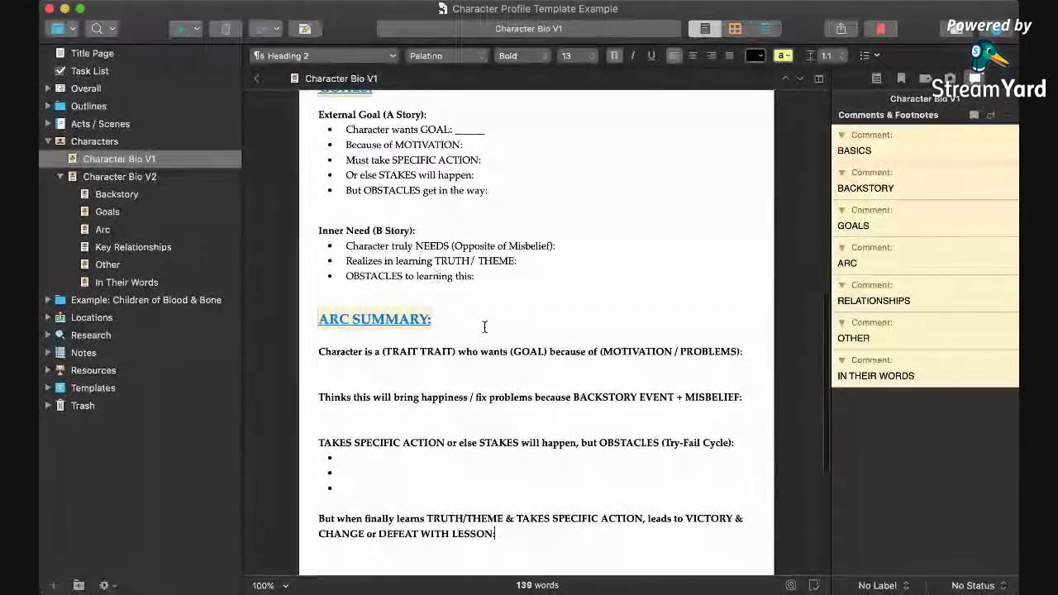
scroll(484, 326, up, 10)
click(350, 224)
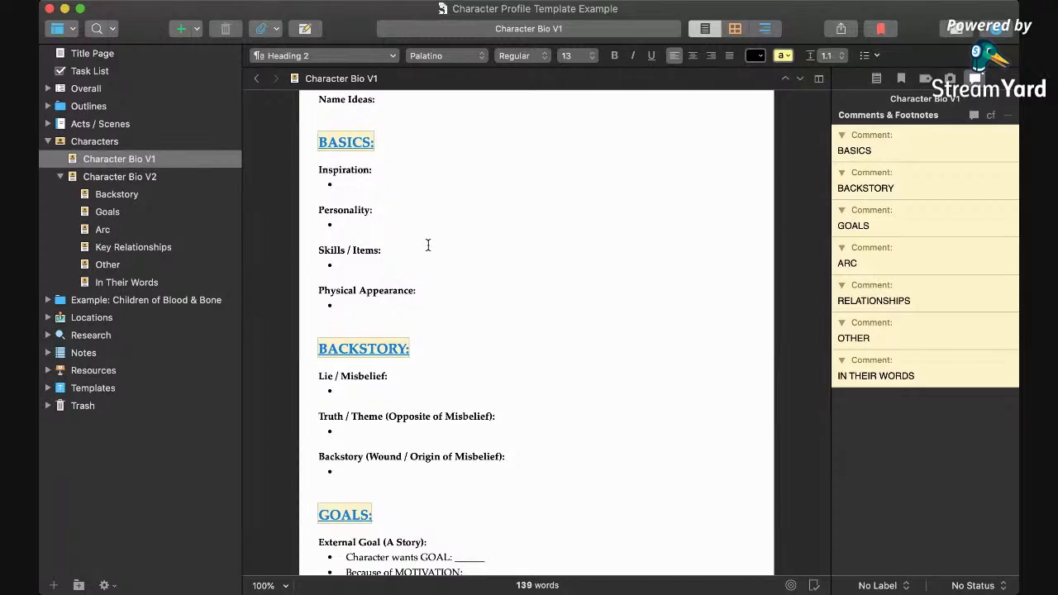
Go to the Key Relationships section and place the cursor in its first bullet
scroll(428, 243, down, 8)
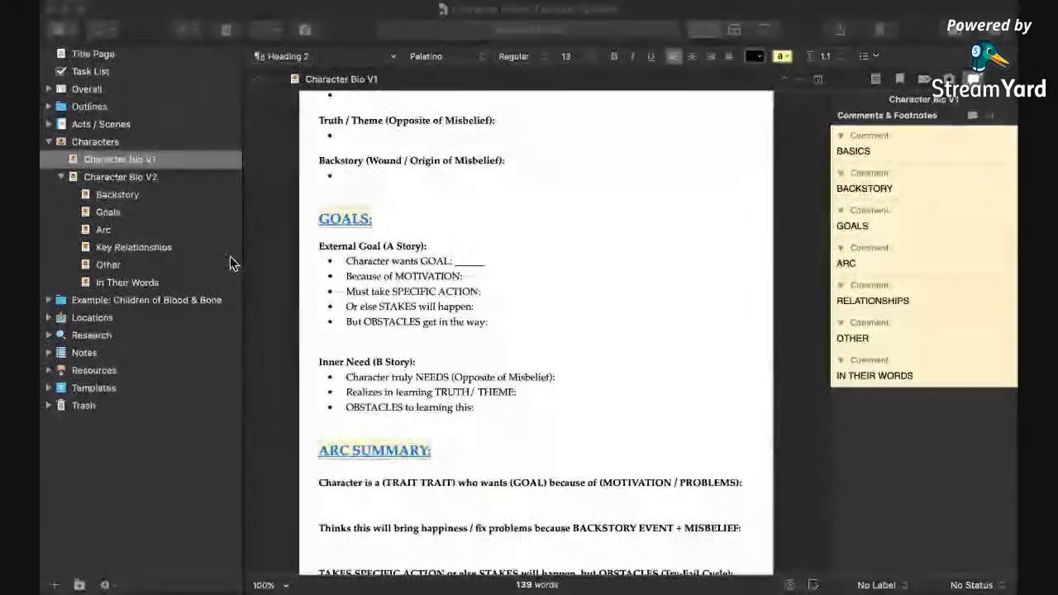
click(461, 435)
scroll(461, 435, down, 10)
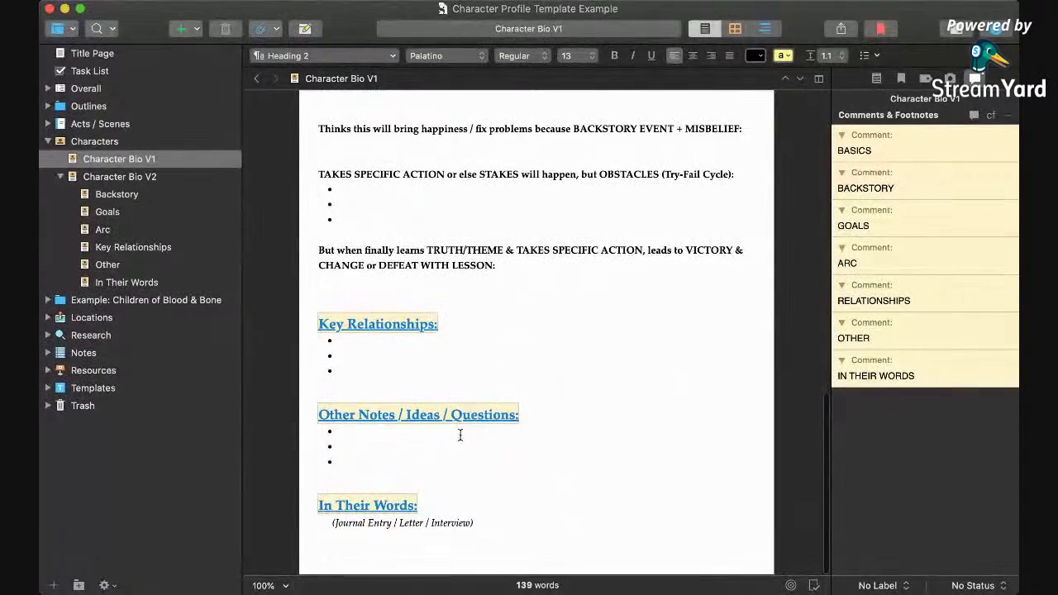
click(396, 350)
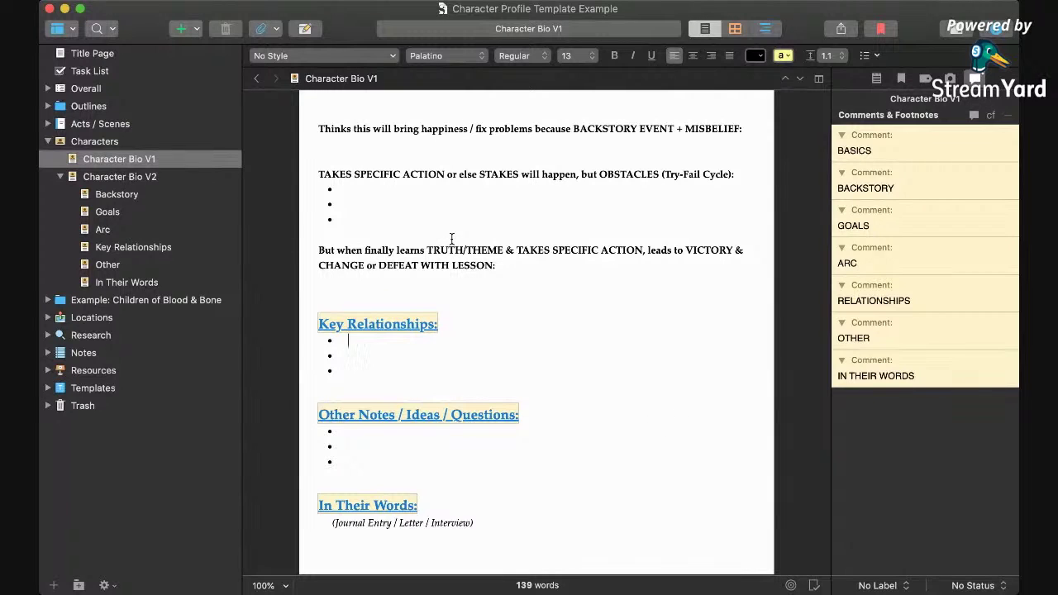
Review the bullets under Key Relationships and move on to the first bullet of Other Notes / Ideas / Questions
triple_click(352, 339)
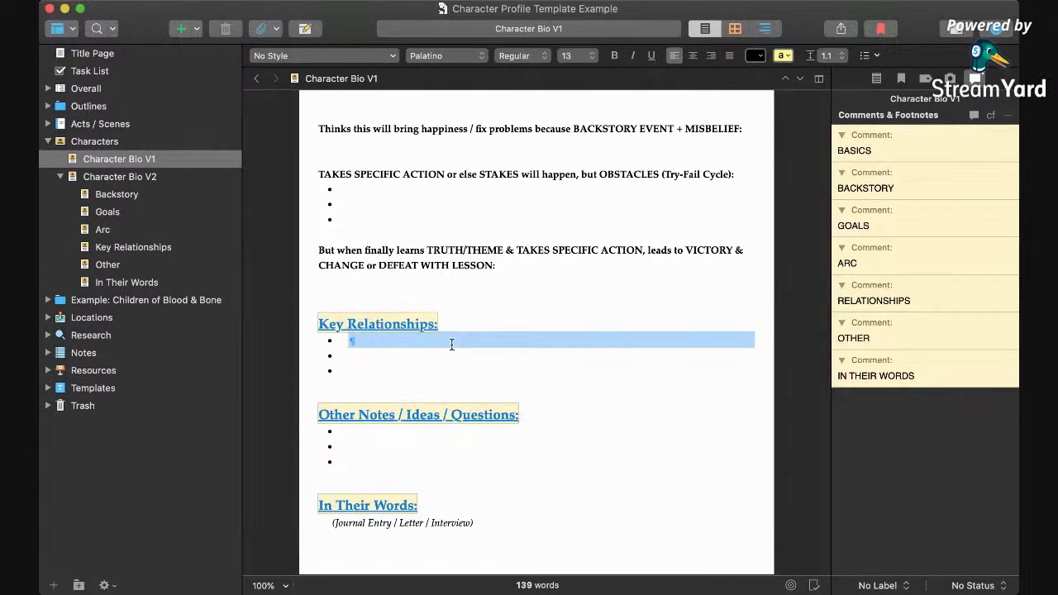
click(405, 343)
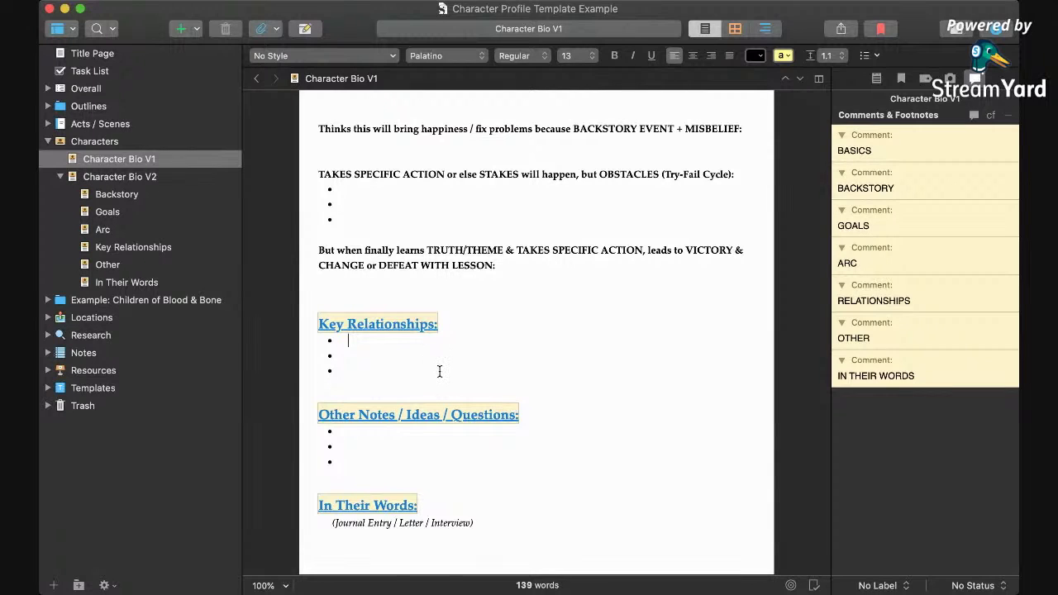
click(350, 431)
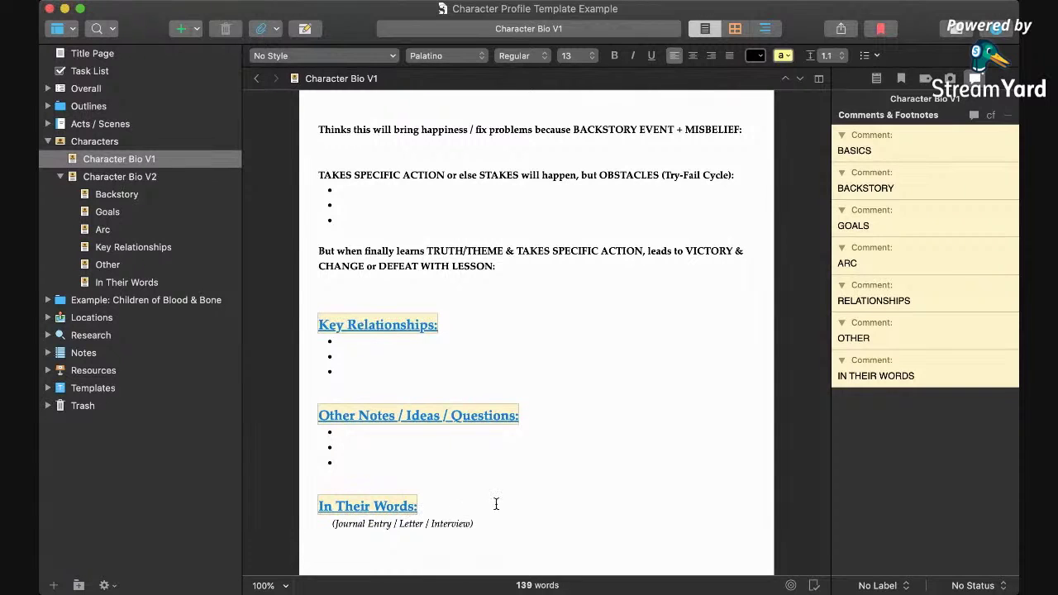
Add a long run of blank lines below the Journal Entry / Letter / Interview prompt under In Their Words
click(508, 529)
key(Return)
key(Return)
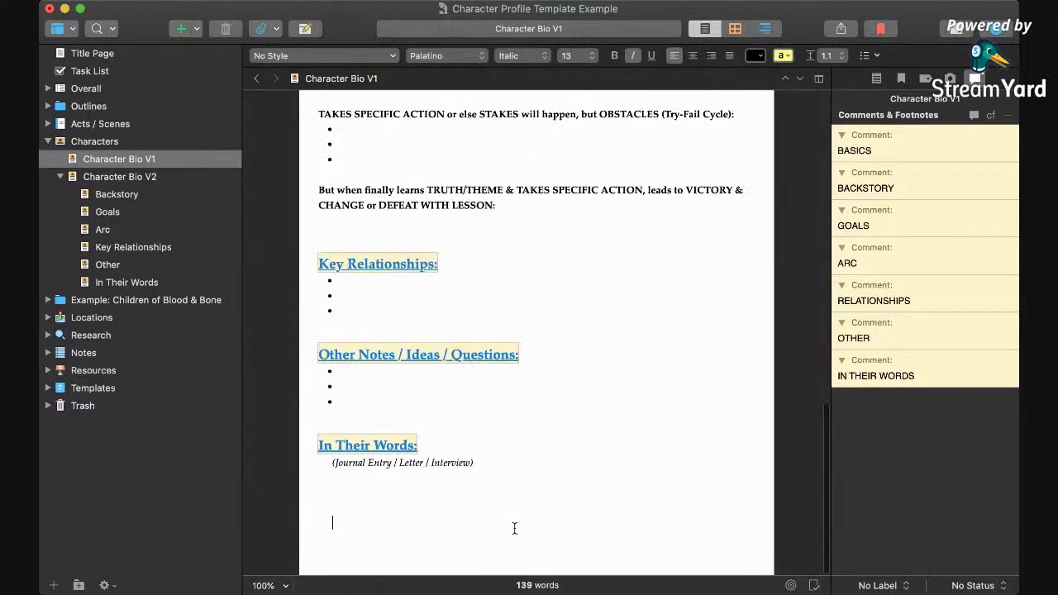
key(Return)
key(Return)
key(Return)
key(Return)
key(Return)
key(Return)
key(Return)
key(Return)
key(Return)
key(Return)
key(Return)
key(Return)
key(Return)
key(Return)
key(Return)
key(Return)
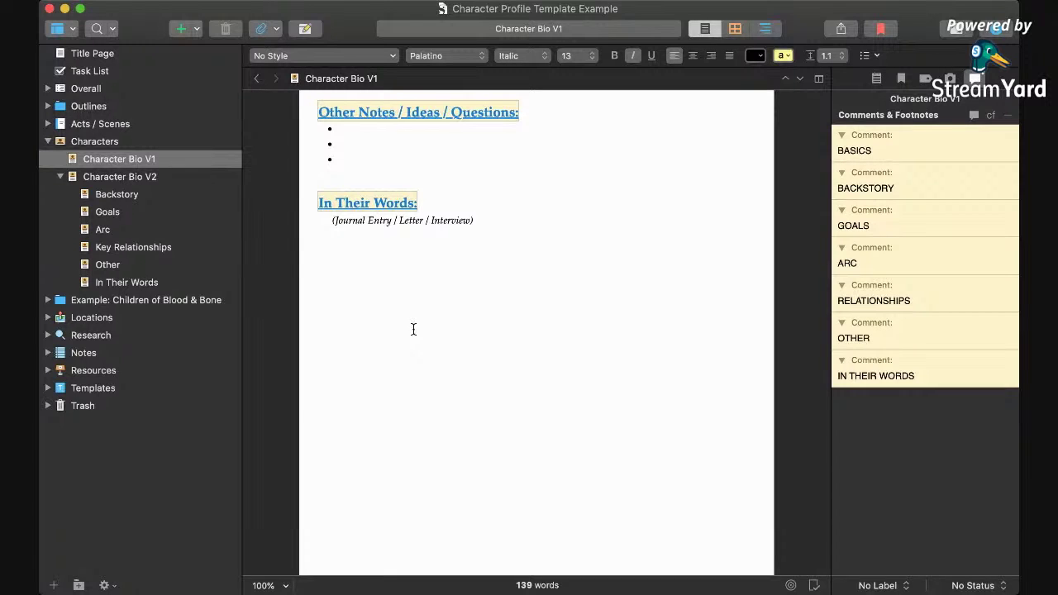
Open Character Bio V2 and view it together with its subdocuments as one continuous text
scroll(414, 329, up, 20)
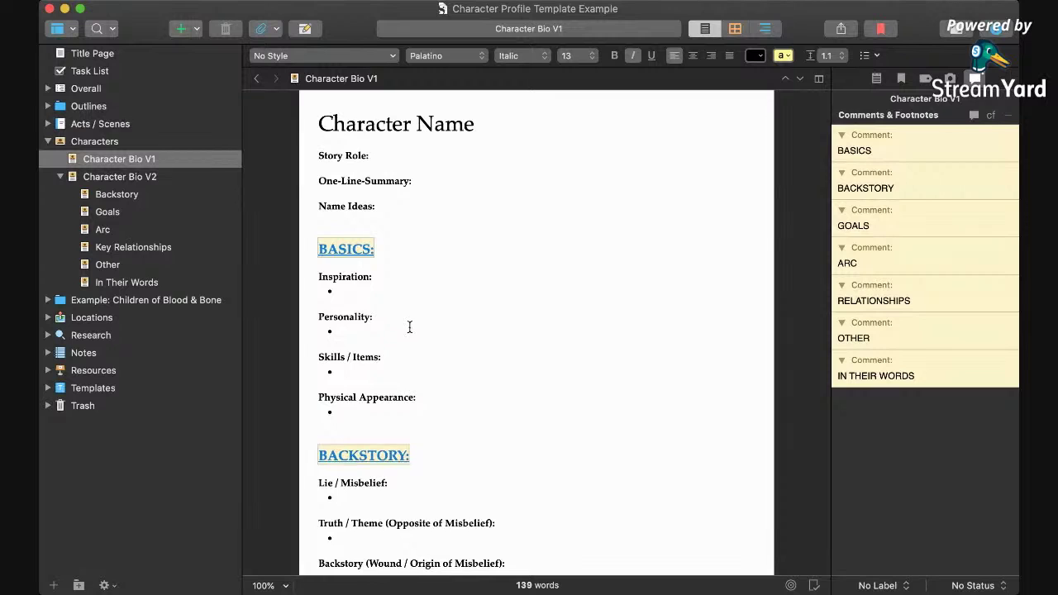
click(152, 179)
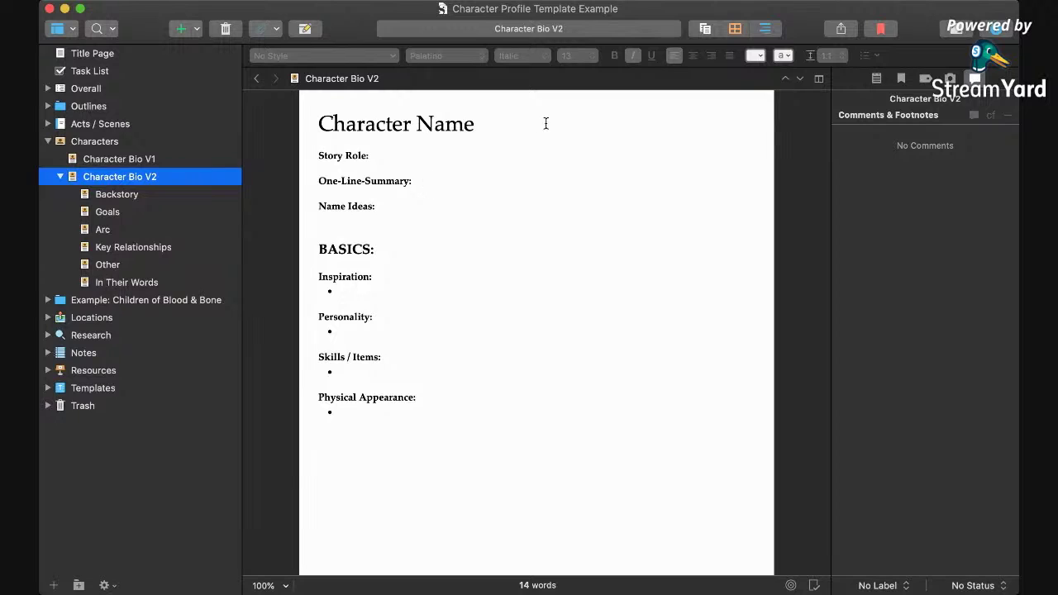
click(702, 28)
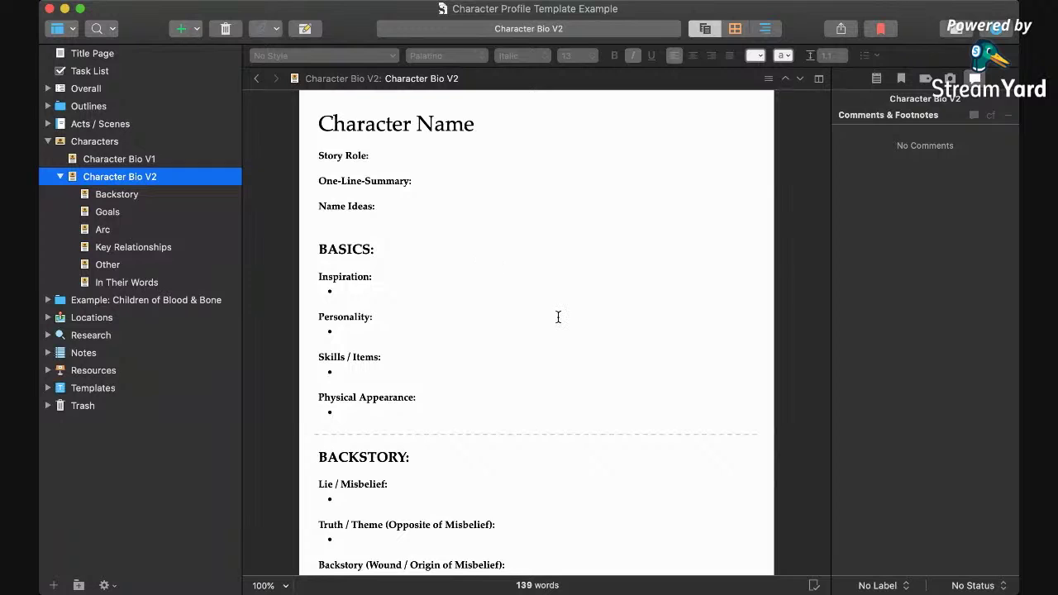
scroll(557, 317, down, 2)
scroll(558, 316, up, 2)
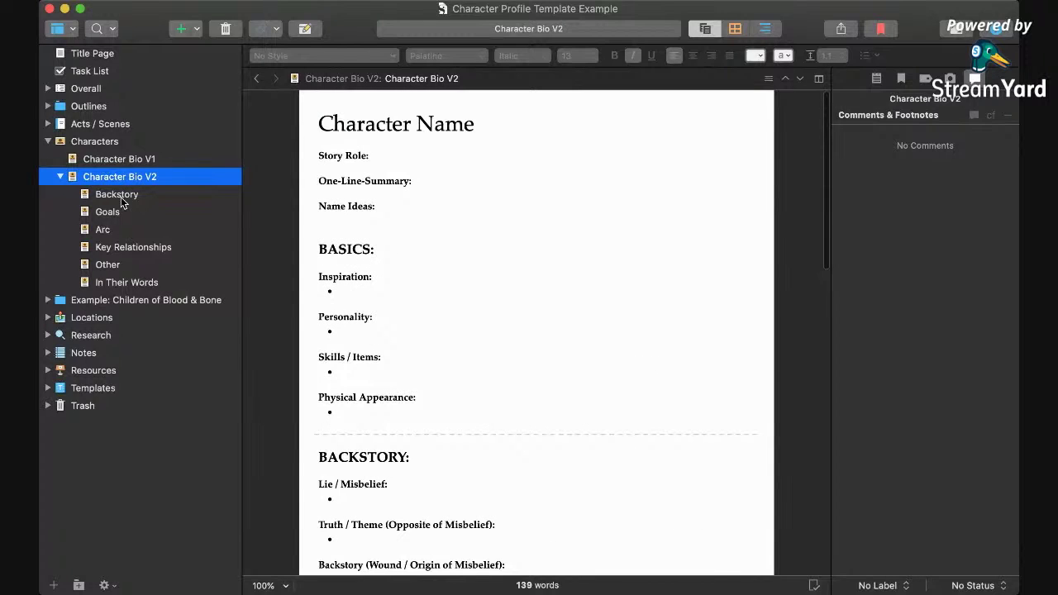
Return to Character Bio V1 and use its comments to jump to the Relationships, In Their Words and Basics sections
click(108, 158)
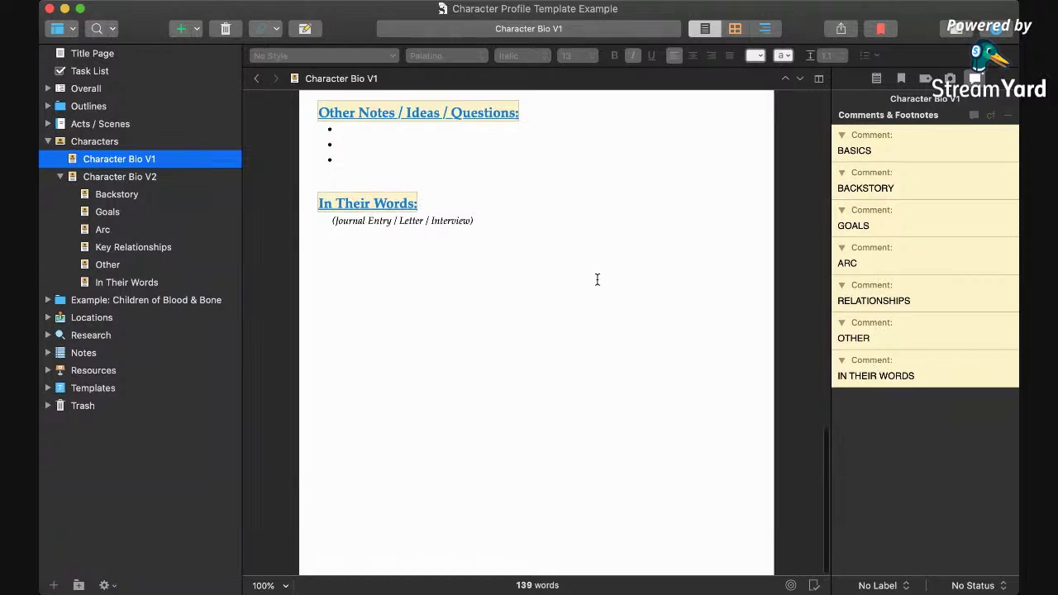
scroll(596, 279, up, 10)
click(876, 299)
click(879, 374)
click(875, 151)
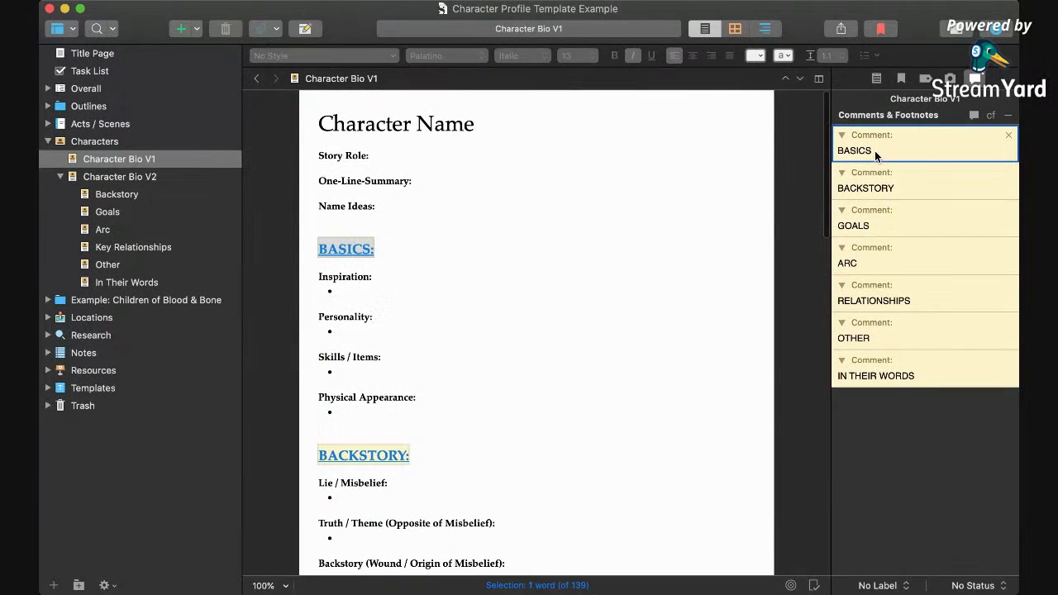
Show Character Bio V2 as a single document and view its subdocuments from Backstory to In Their Words, finishing back at Backstory
click(106, 178)
click(705, 28)
click(114, 196)
click(108, 213)
click(105, 231)
click(106, 248)
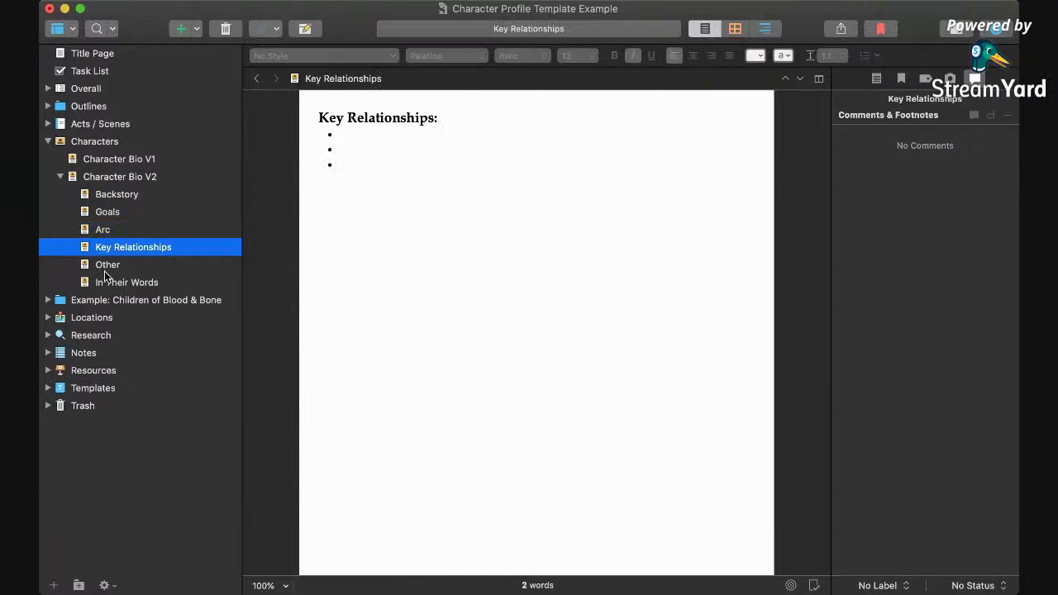
click(105, 266)
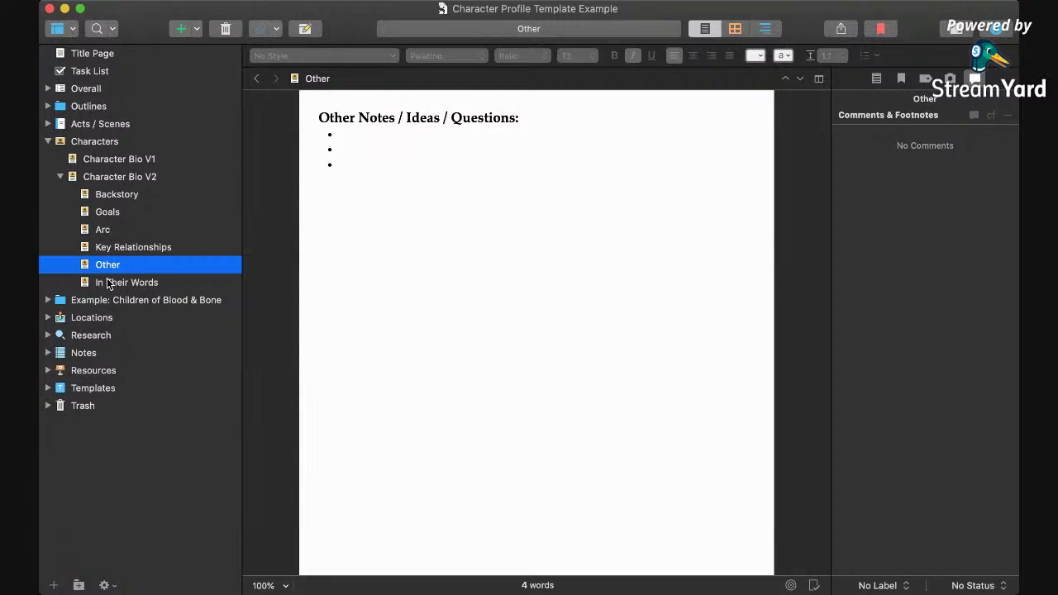
click(108, 284)
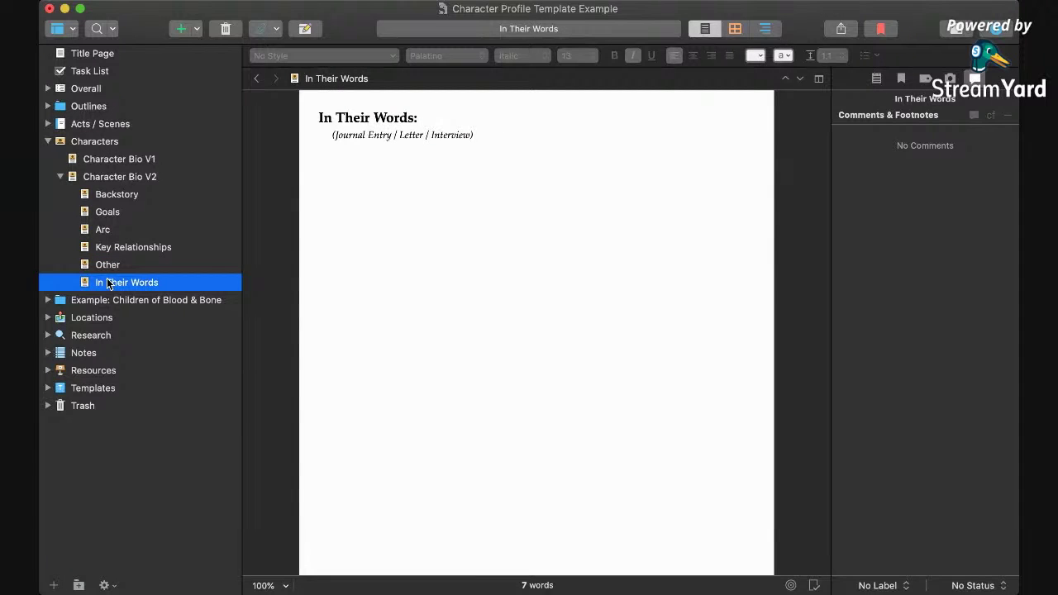
click(128, 177)
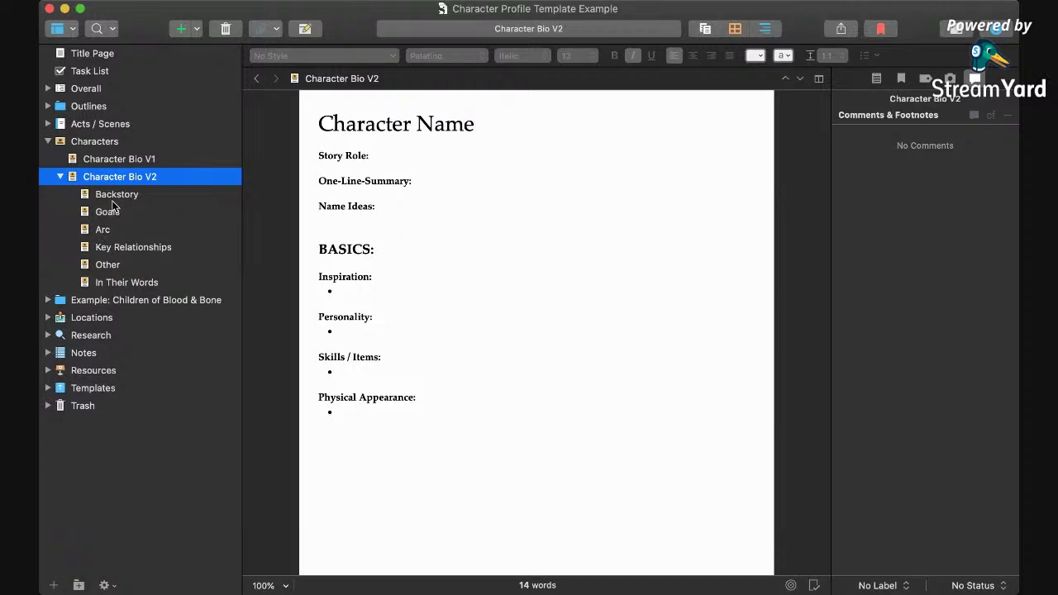
click(111, 195)
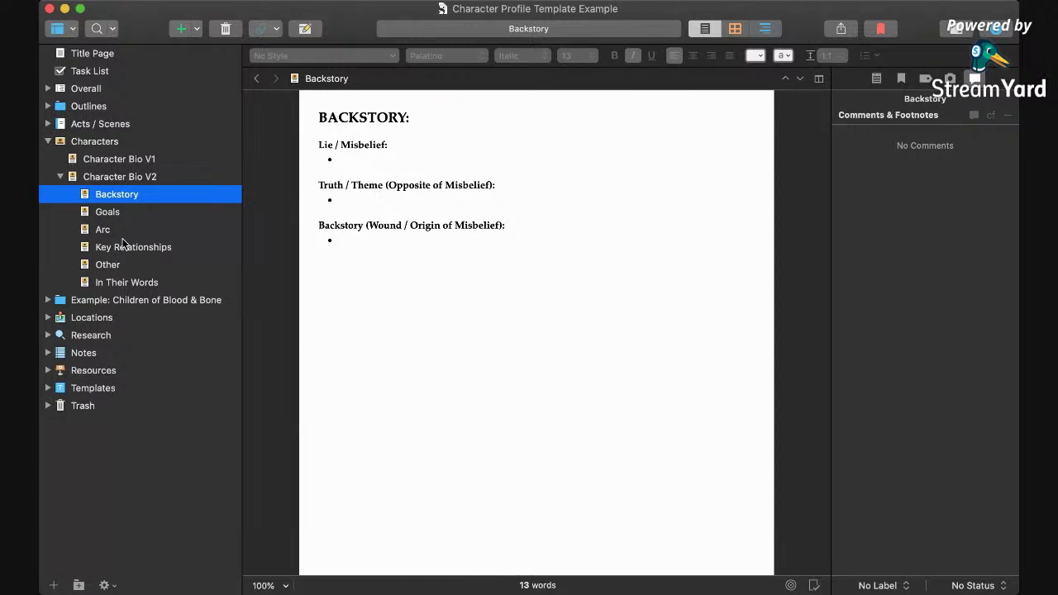
Collapse Character Bio V2, then expand the Example: Children of Blood & Bone folder and display its character cards
click(60, 177)
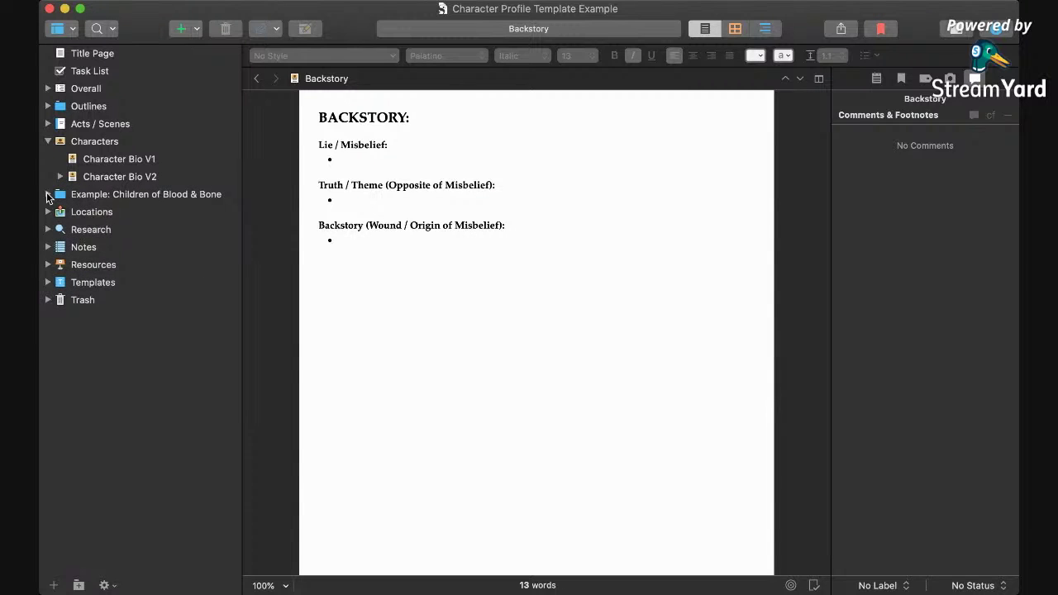
click(48, 195)
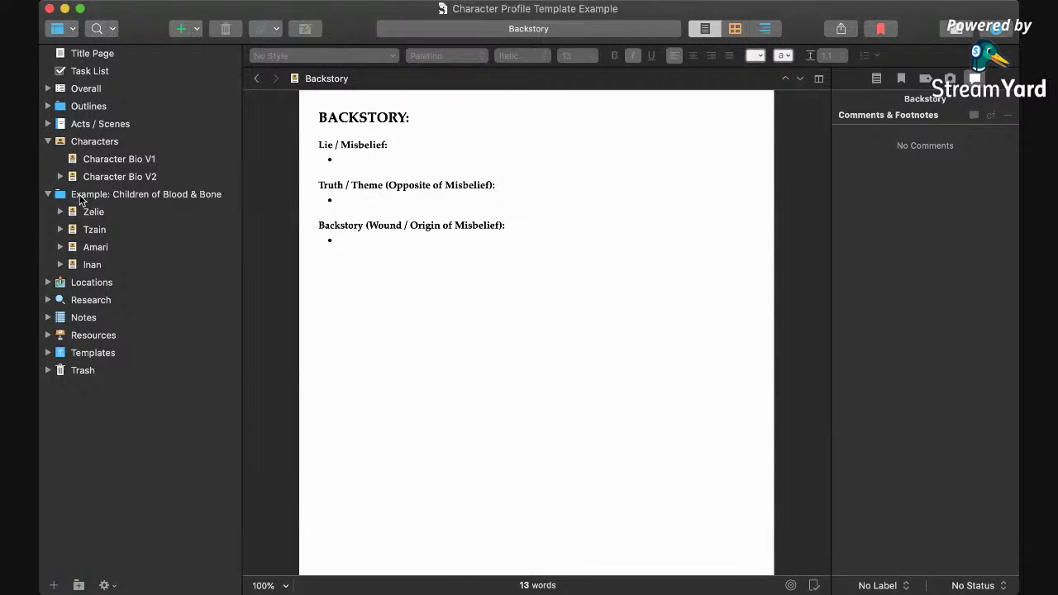
click(89, 194)
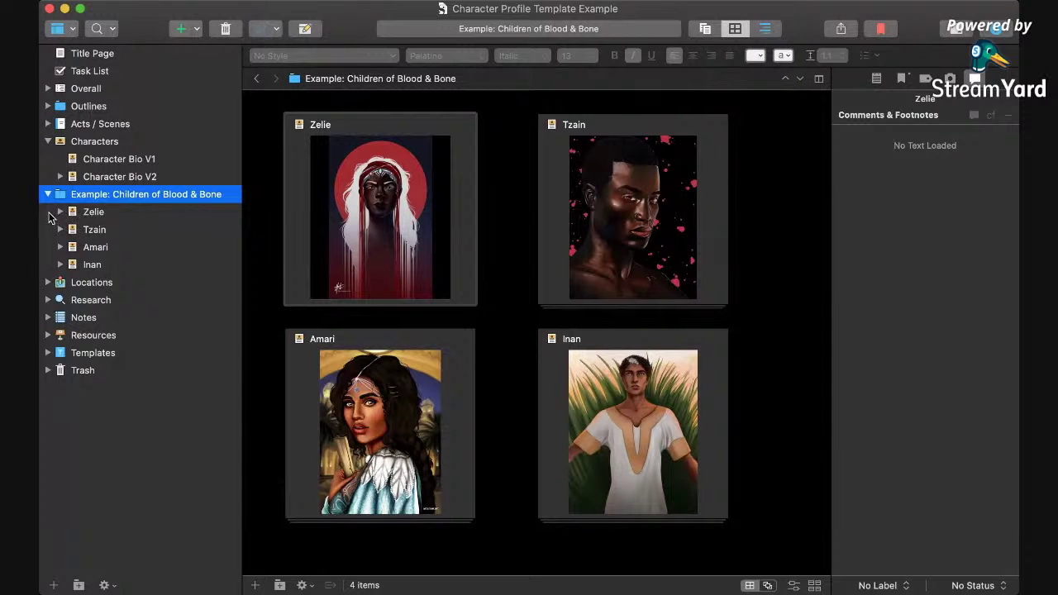
Open the Zelie profile, show its synopsis image and enlarge the image area
click(91, 212)
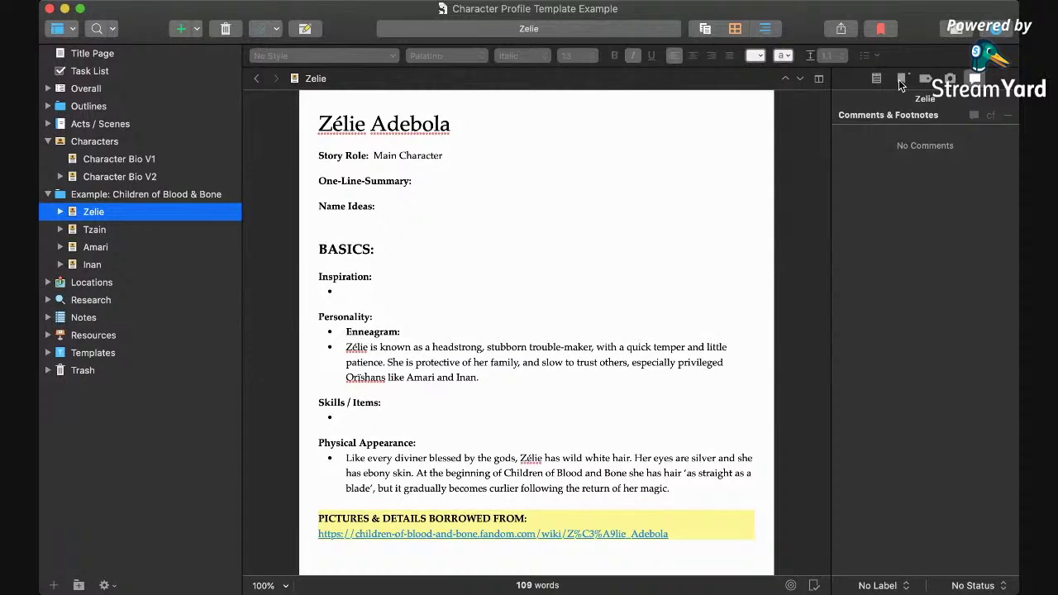
click(951, 80)
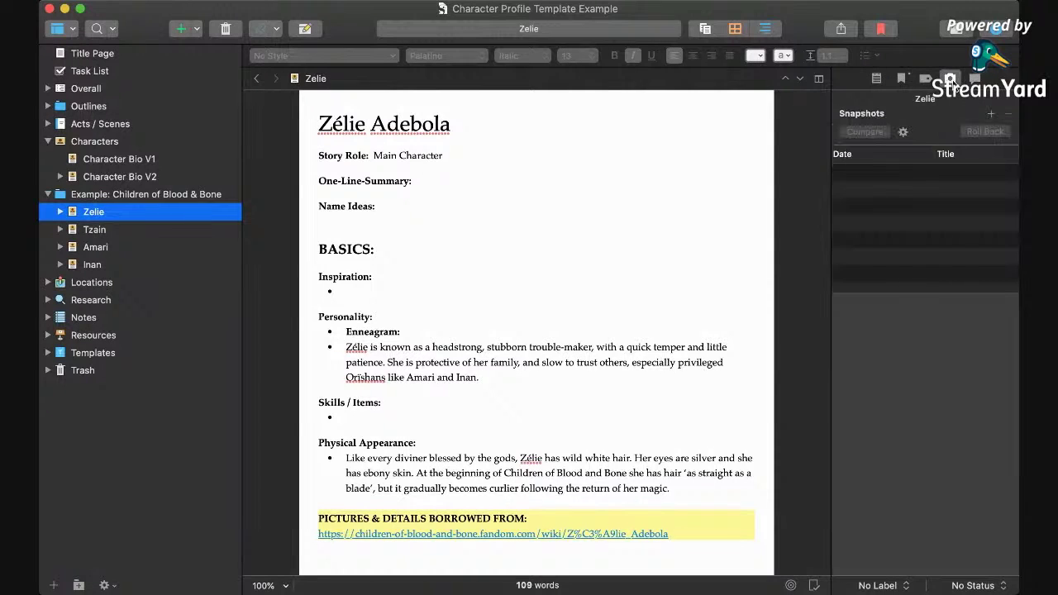
click(878, 78)
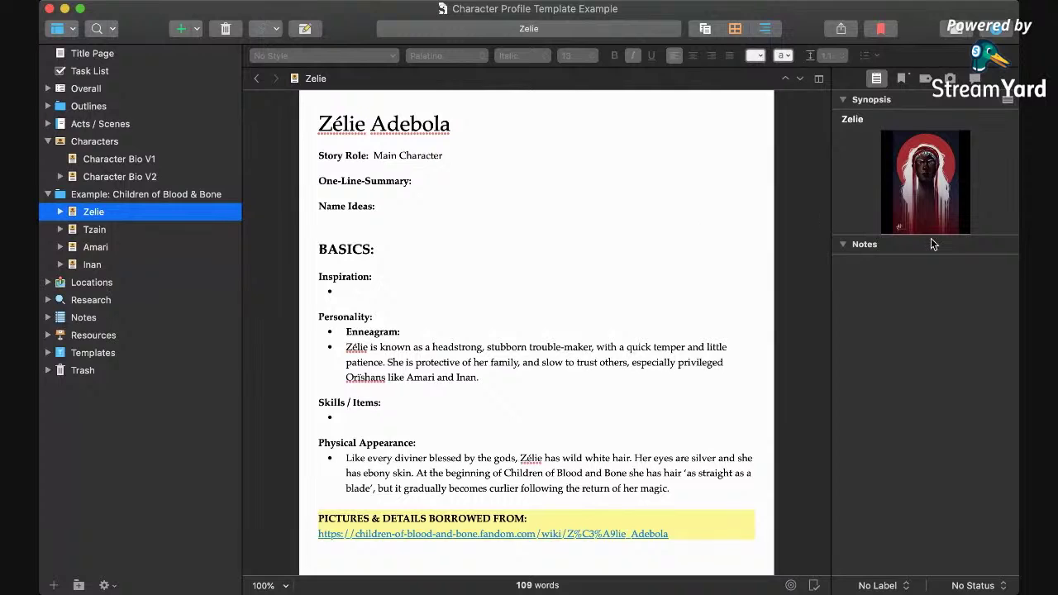
drag(932, 244, 931, 347)
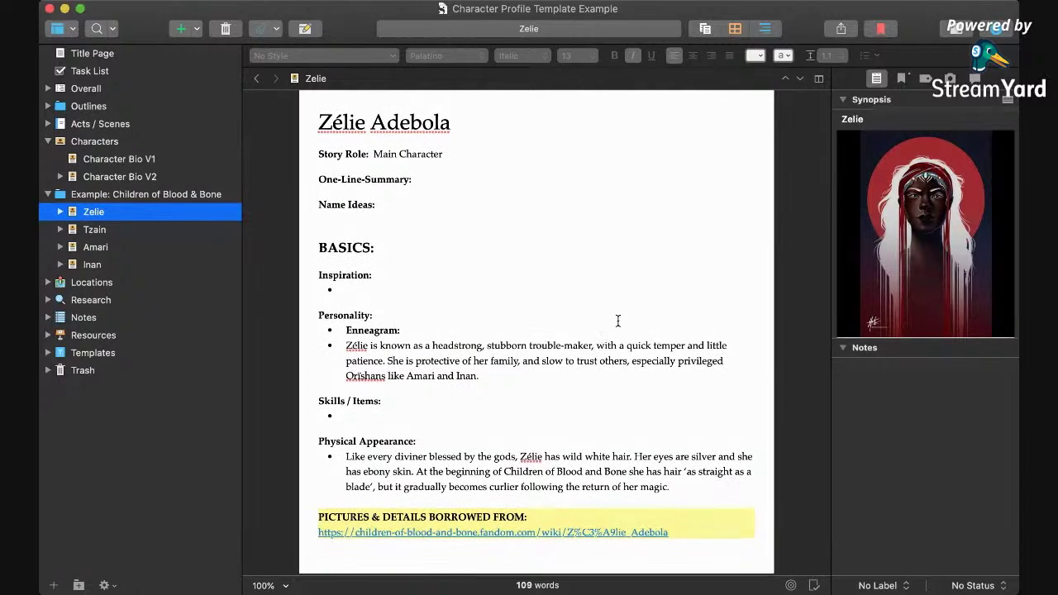
Expand the Zelie profile and skim it with all its subdocuments combined into one continuous text
click(60, 212)
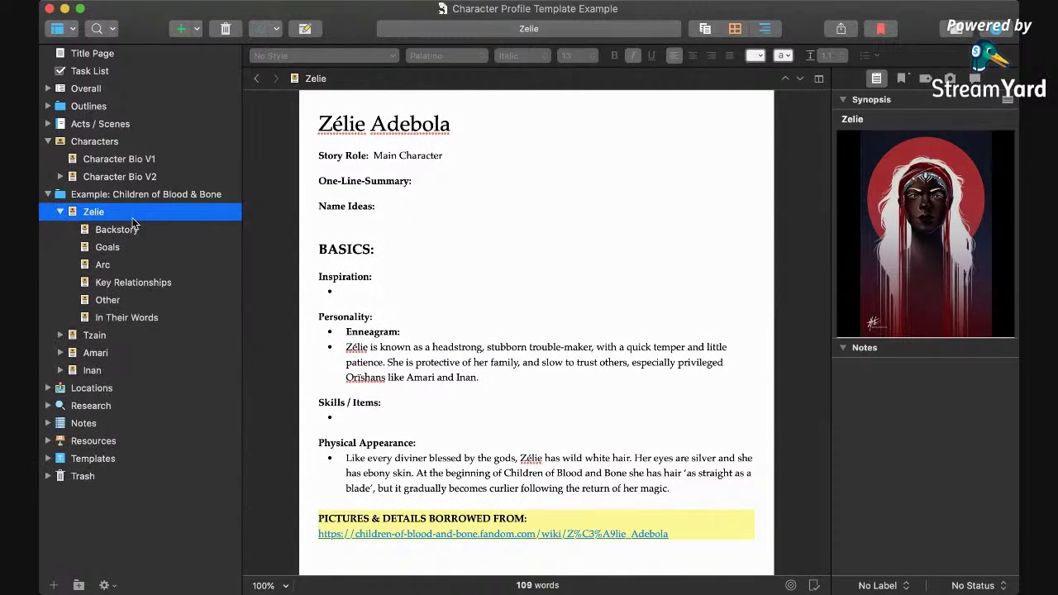
click(705, 29)
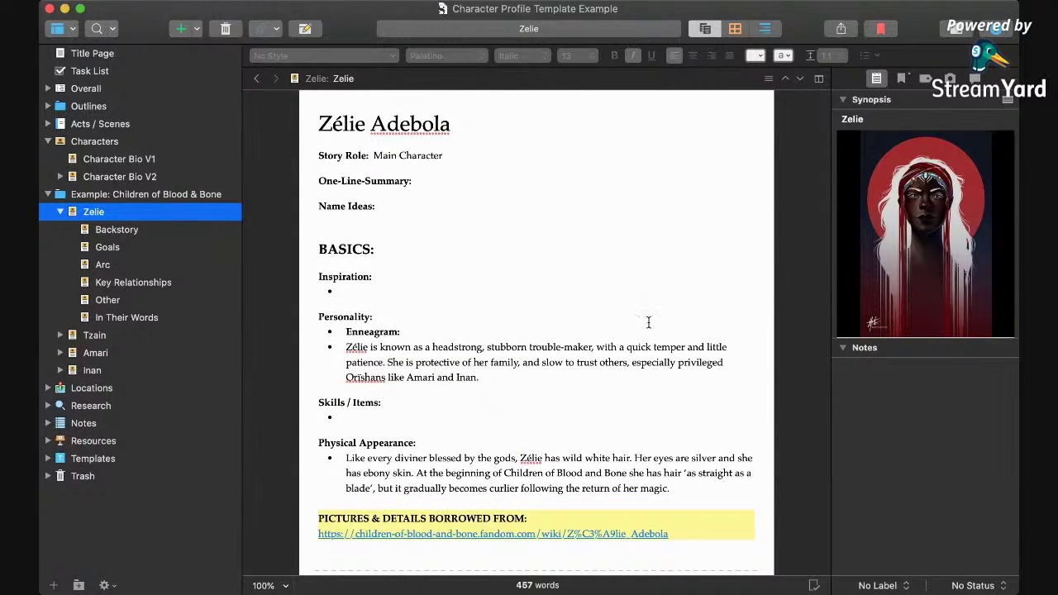
scroll(641, 335, down, 5)
scroll(637, 342, down, 15)
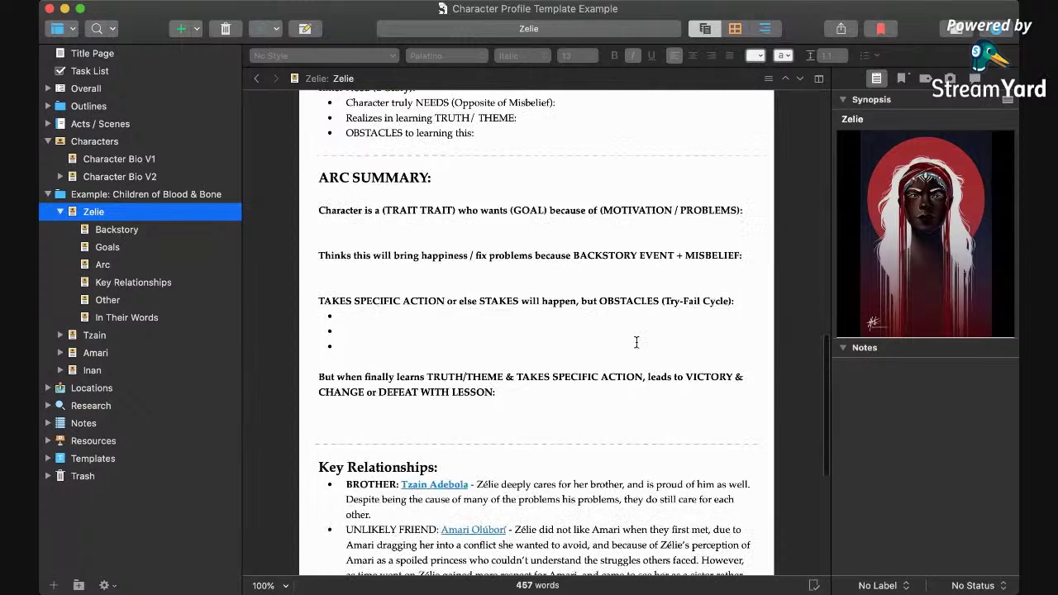
scroll(629, 341, up, 20)
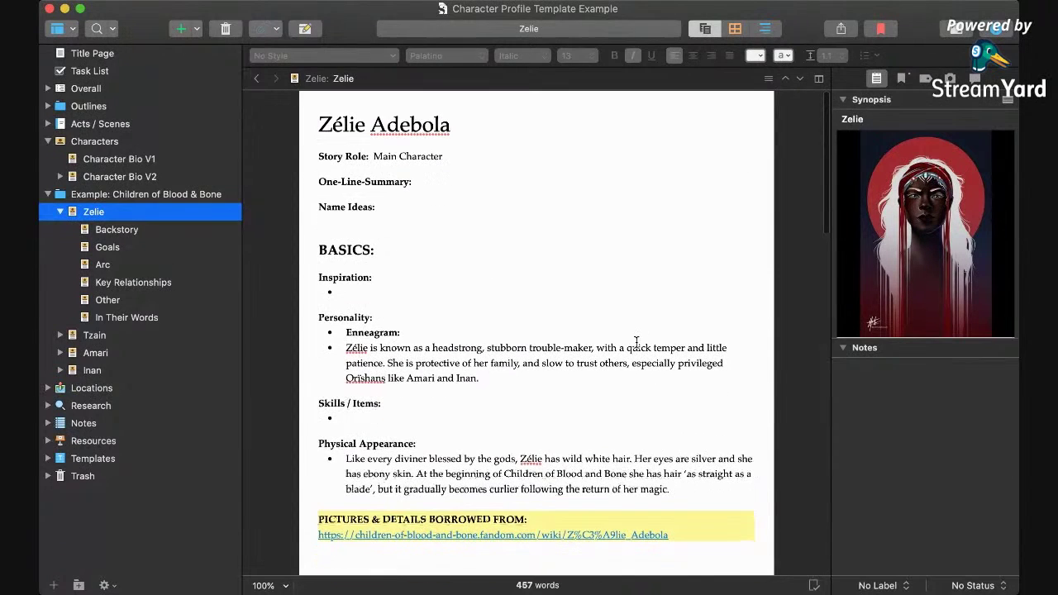
Review Zelie's Enneagram and Personality entries, then continue down to her Key Relationships section
click(418, 332)
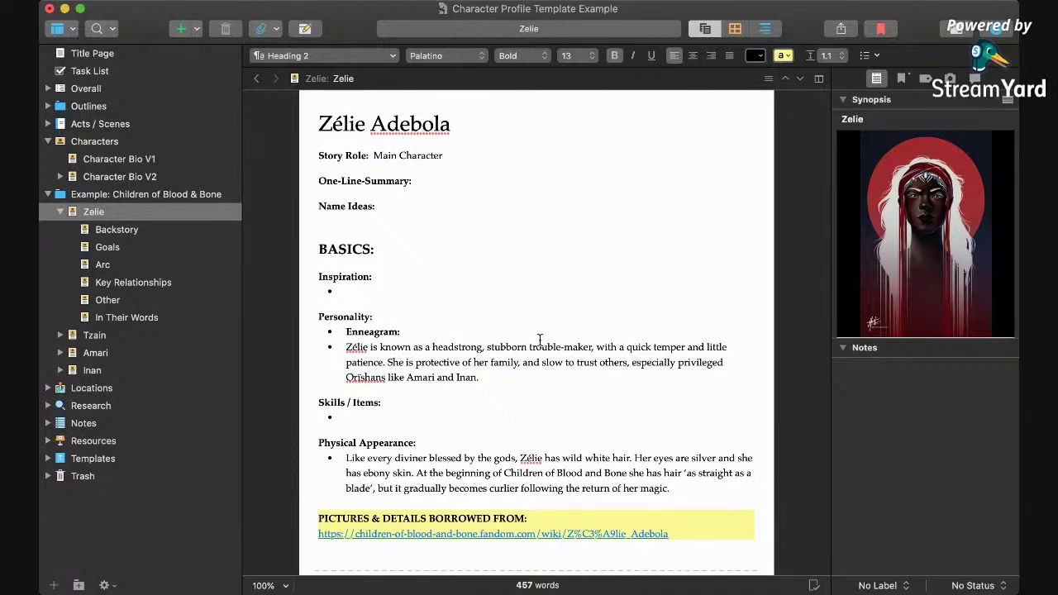
scroll(540, 340, down, 3)
click(458, 279)
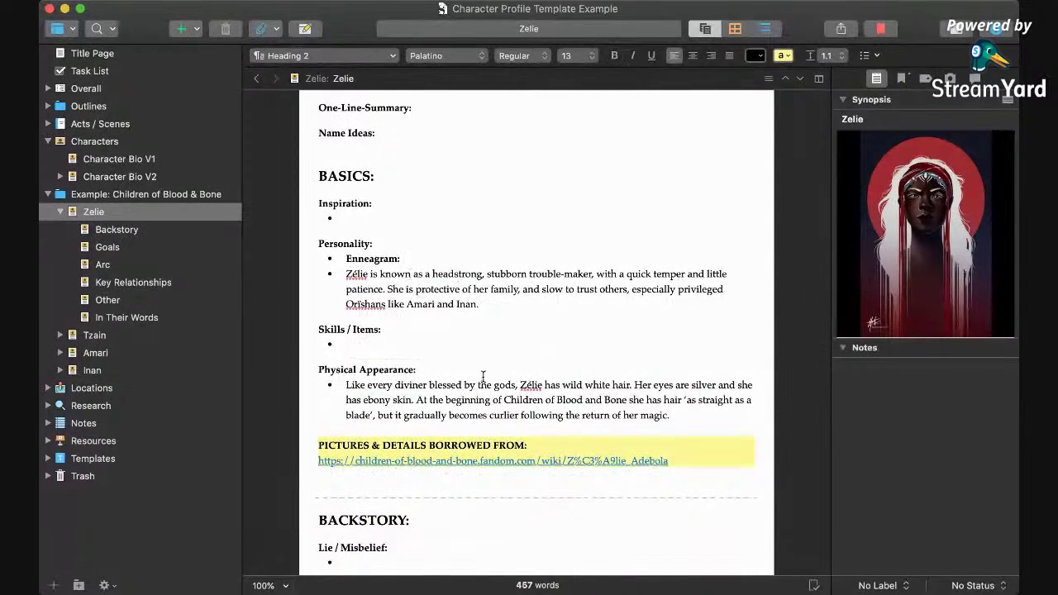
scroll(484, 377, down, 15)
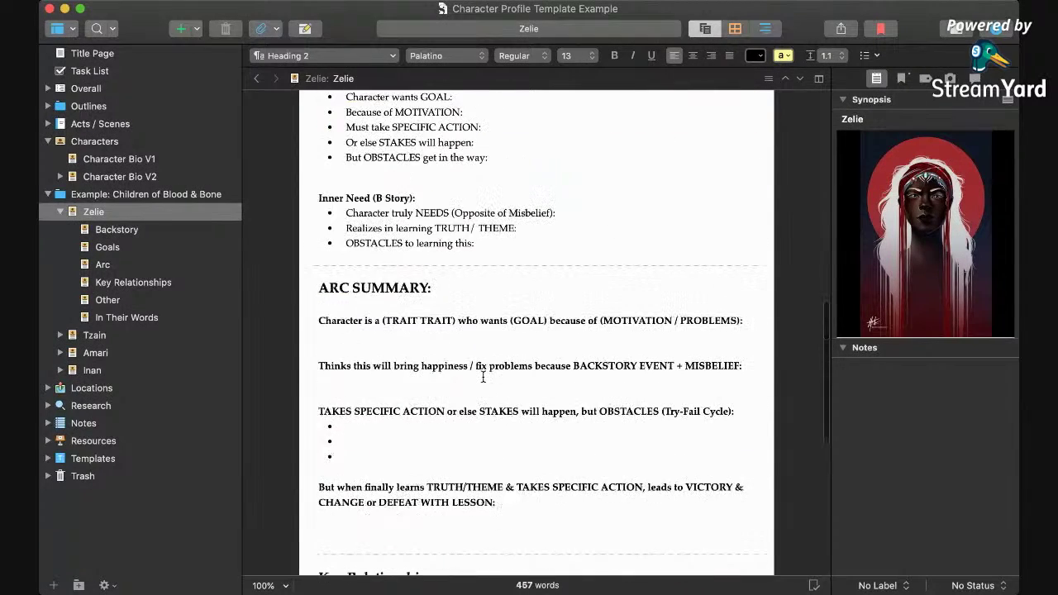
scroll(484, 380, down, 3)
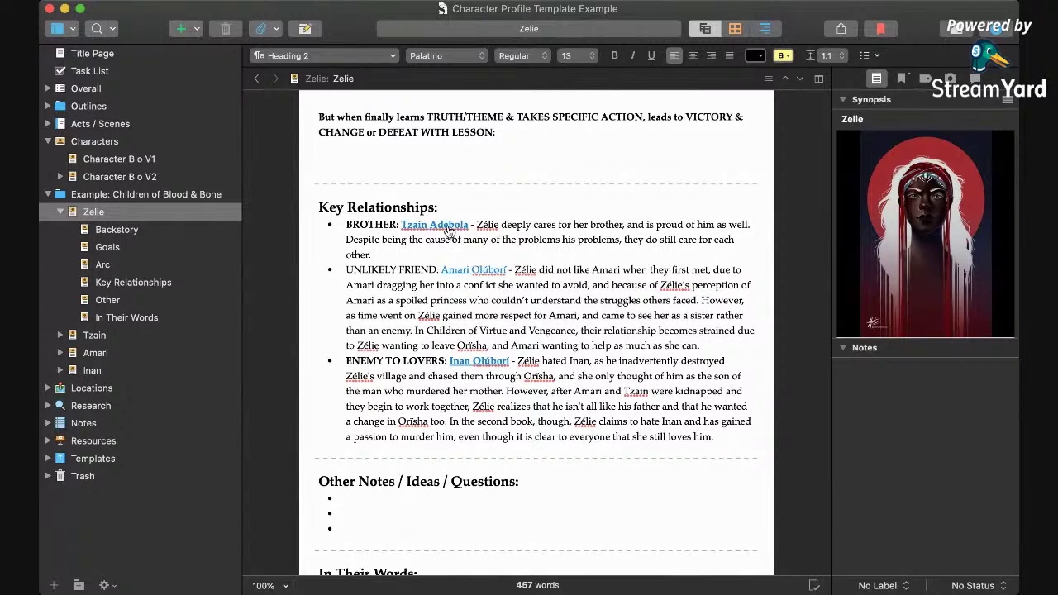
Open the linked brother's profile from Key Relationships beside Zelie's text, hide the inspector and give Zelie's text the wider pane
click(448, 233)
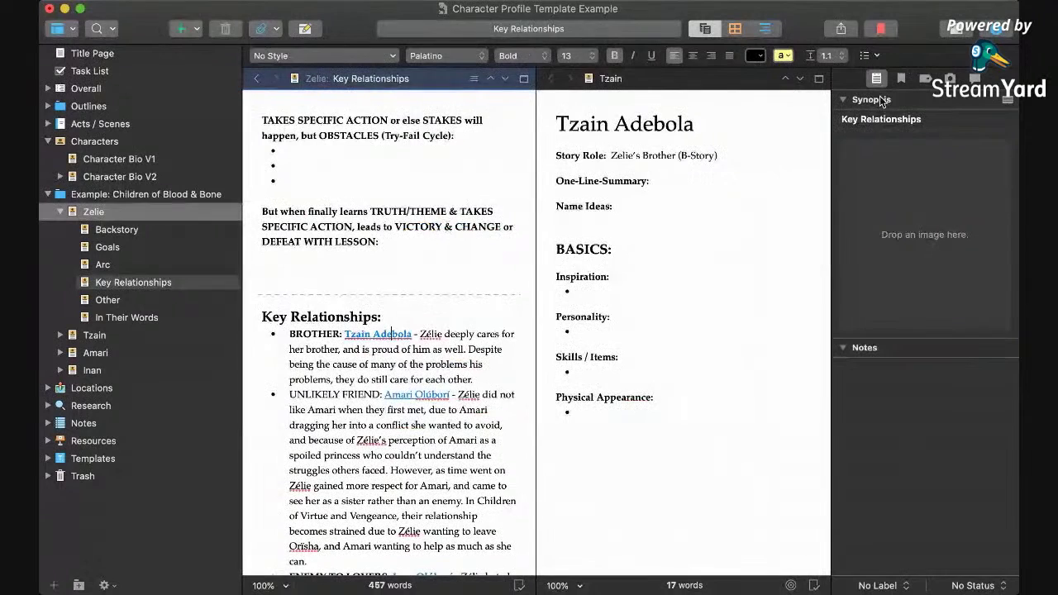
key(super+alt+i)
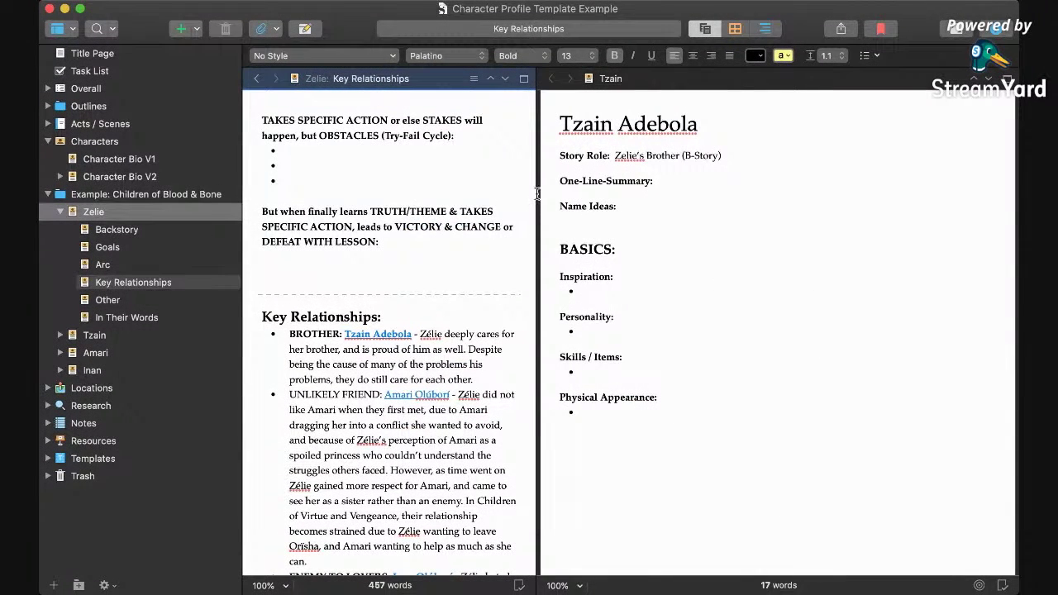
drag(538, 193, 702, 207)
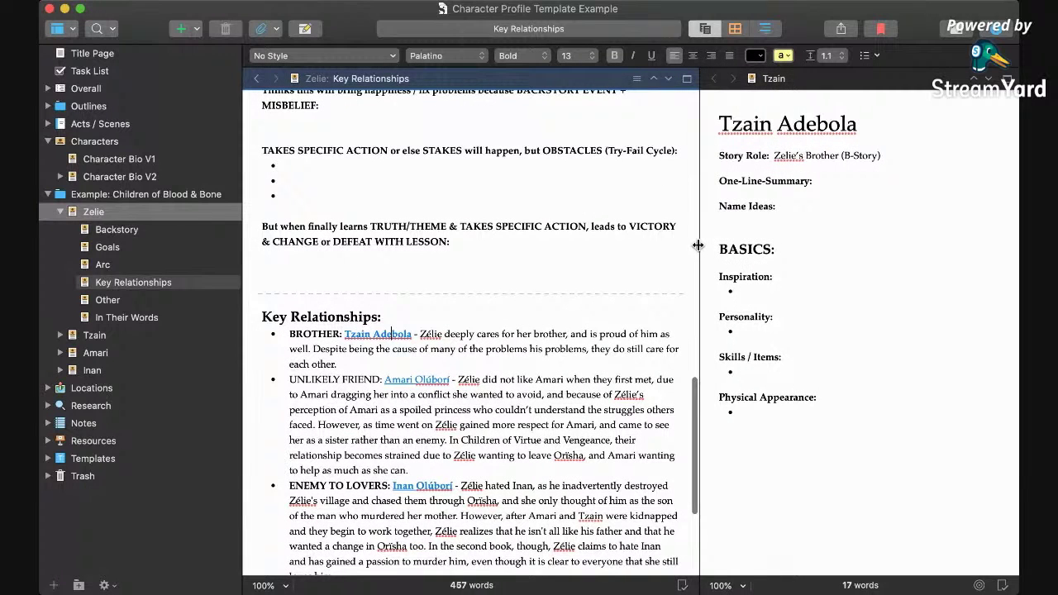
drag(701, 245, 645, 248)
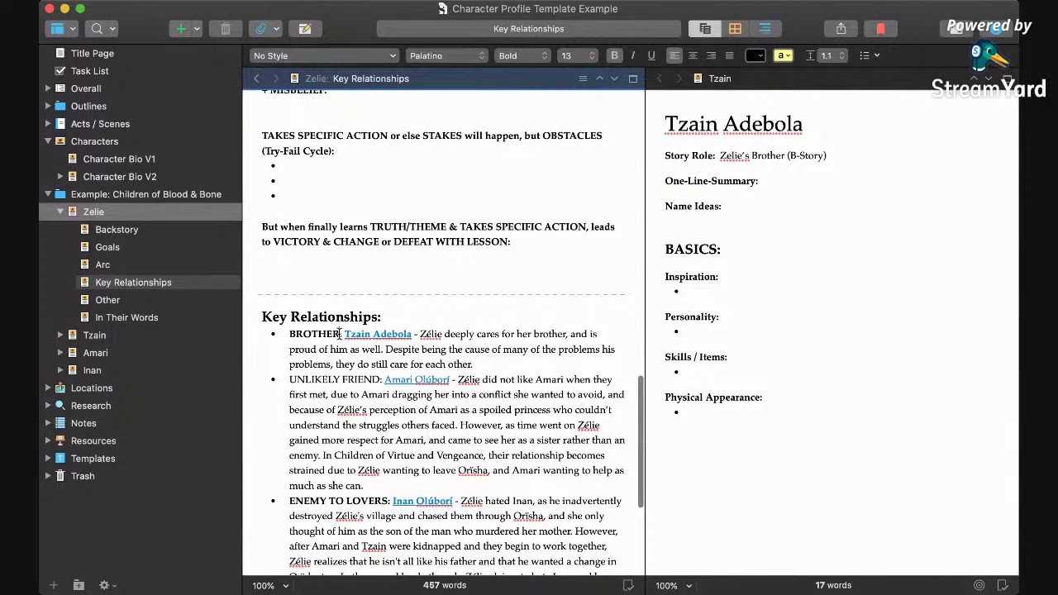
Expand the Tzain profile and show Zelie's Backstory beside Tzain's Backstory in the two editor panes
drag(340, 333, 289, 334)
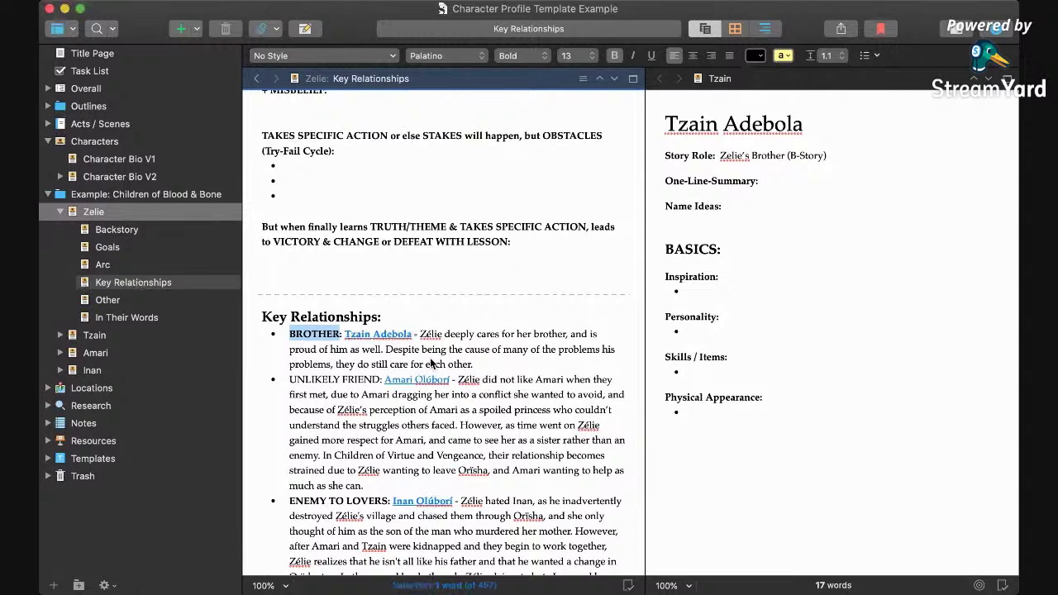
click(546, 367)
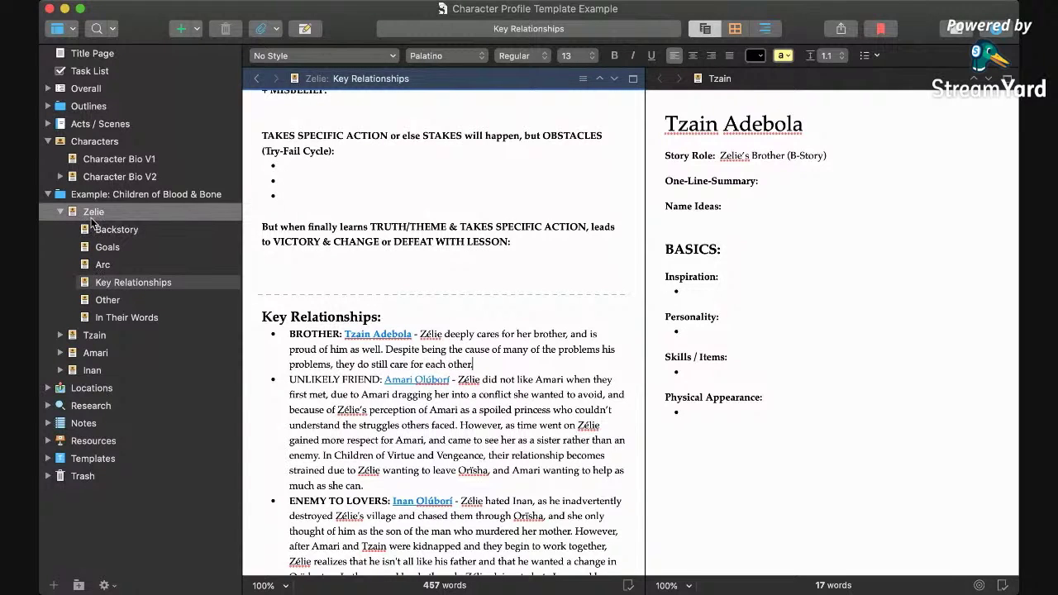
click(60, 334)
click(116, 230)
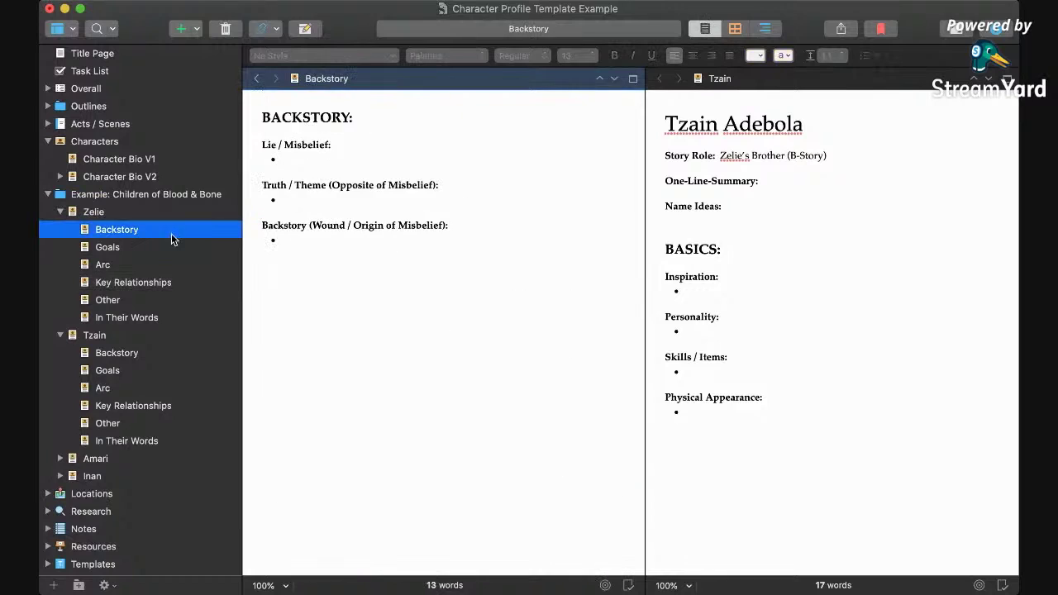
click(831, 330)
click(132, 354)
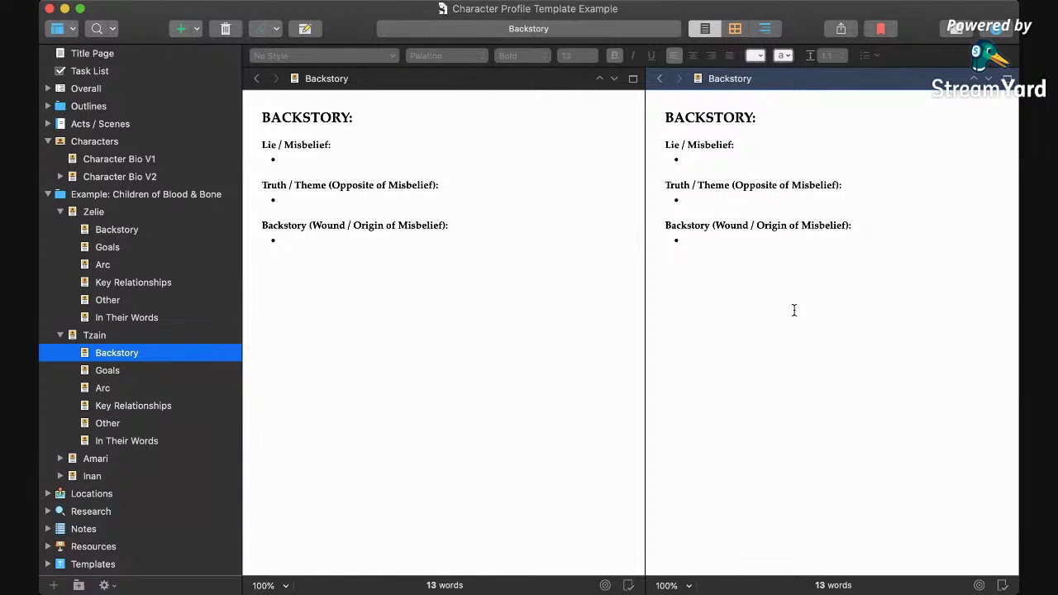
Collapse the Zelie and Tzain profiles and, in a single unsplit editor, view Character Bio V1 and Character Bio V2 with its subdocuments expanded
click(59, 335)
click(61, 211)
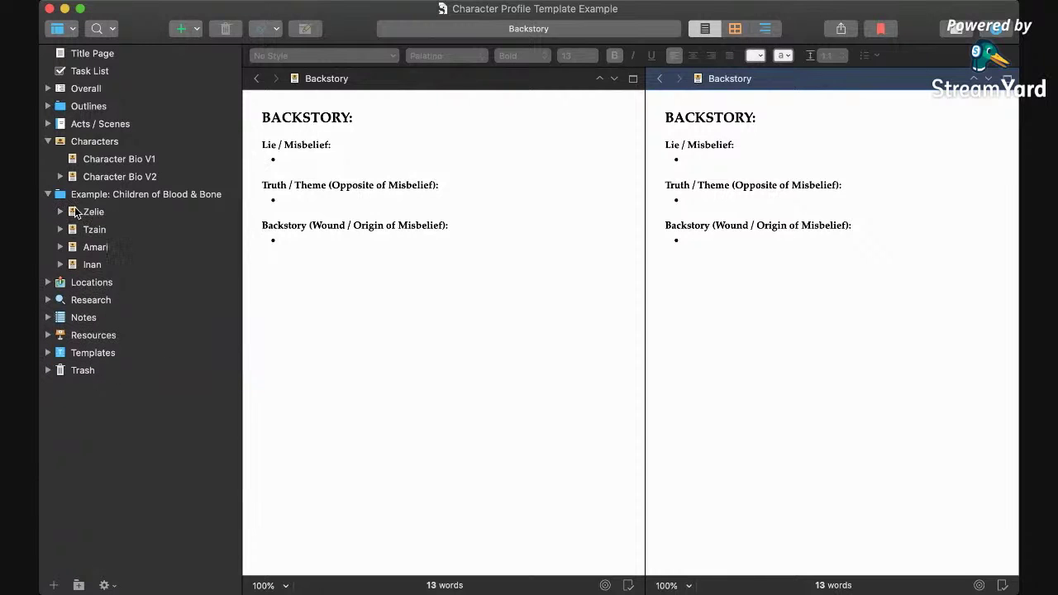
click(112, 160)
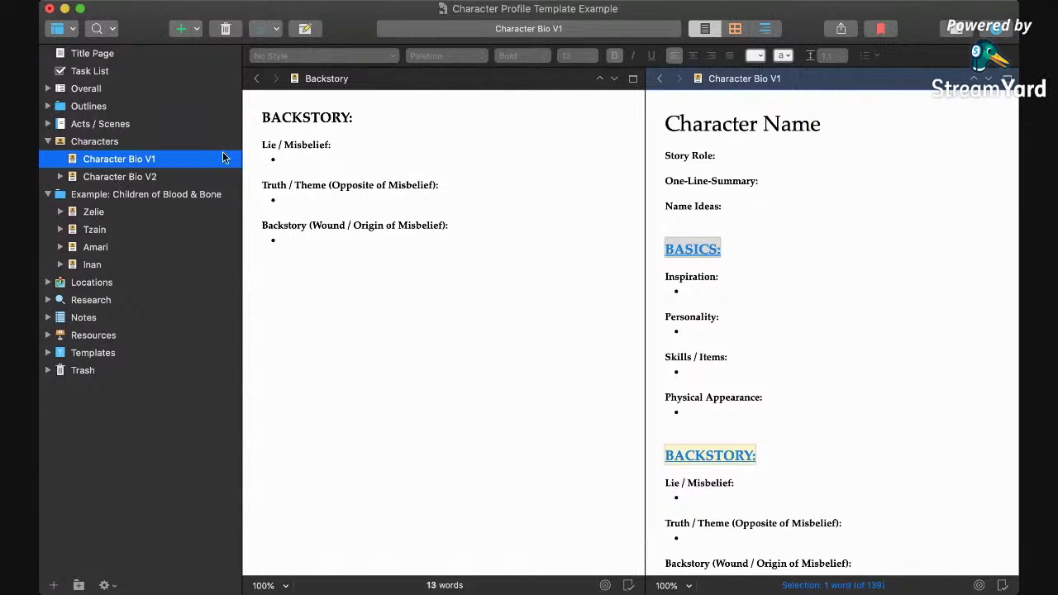
key(super+apostrophe)
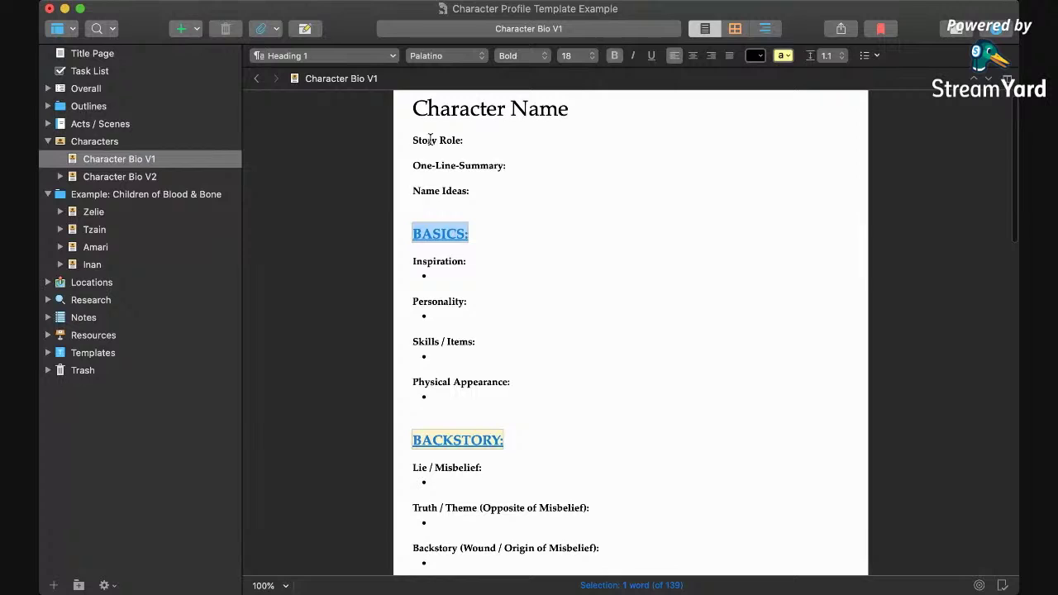
click(154, 177)
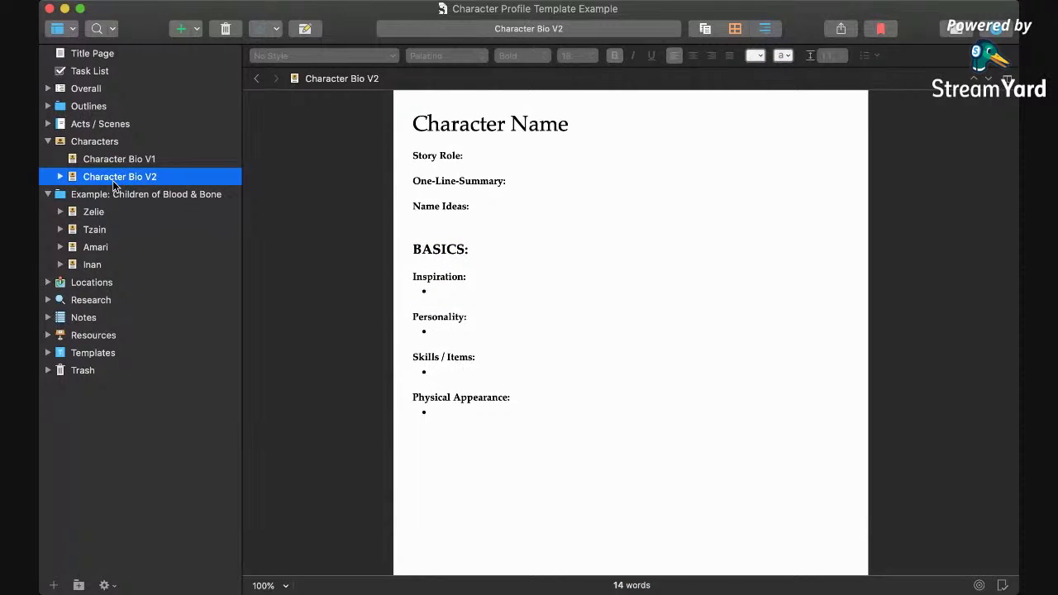
click(60, 177)
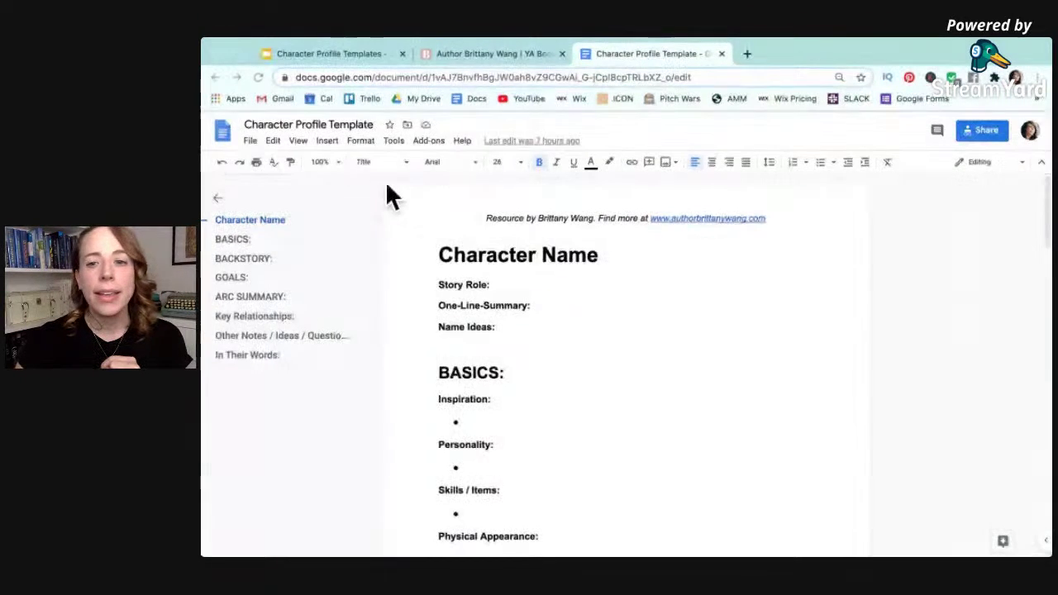
Switch to the Character Profile Template in Google Docs, skim it down to Key Relationships and return to its beginning
click(366, 128)
scroll(654, 389, down, 15)
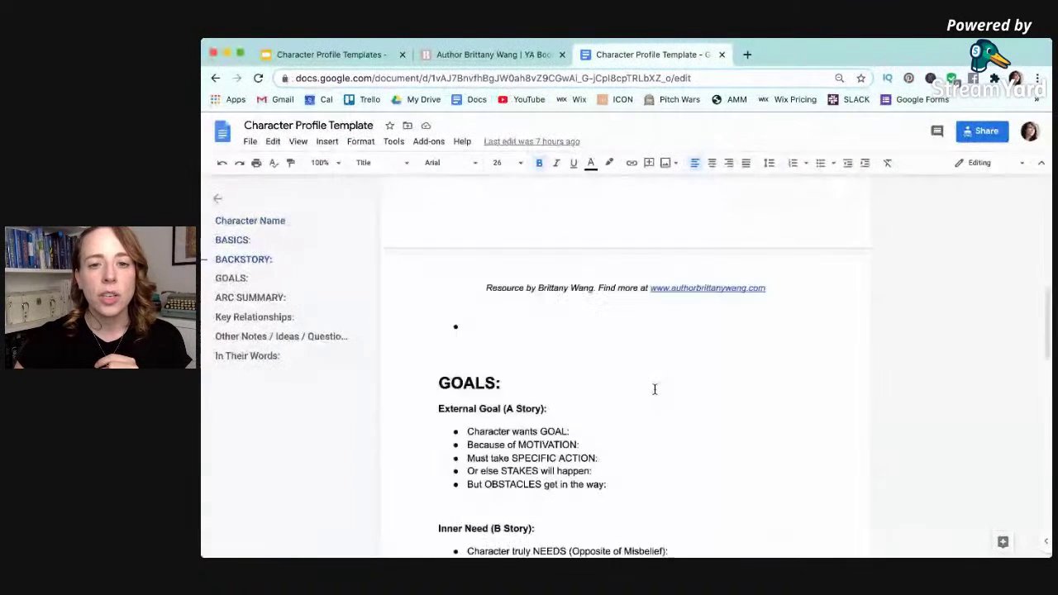
scroll(654, 389, down, 5)
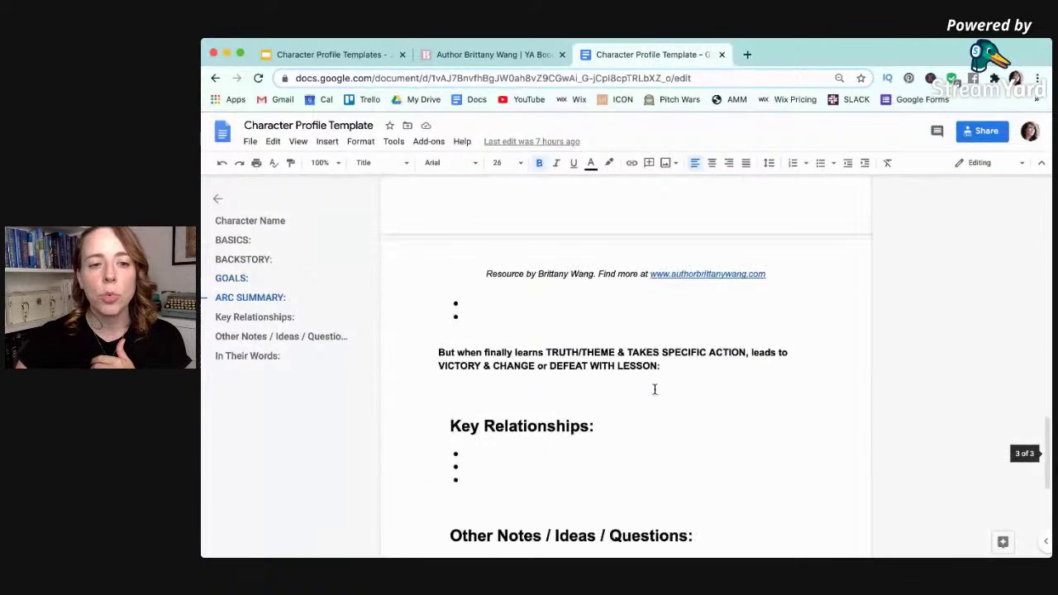
scroll(654, 389, up, 20)
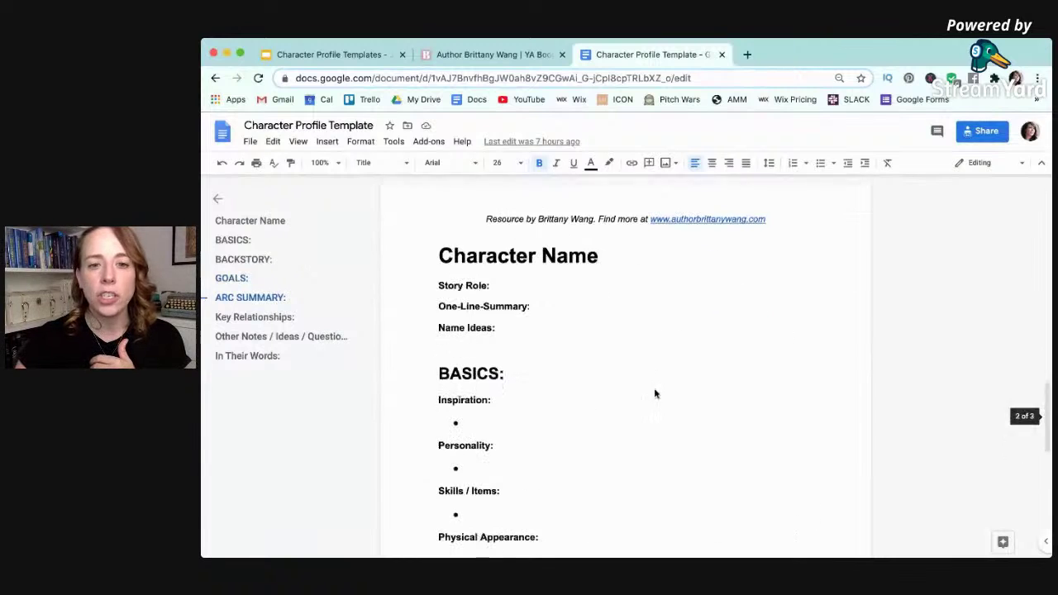
Jump through the outline headings BASICS, GOALS, ARC SUMMARY, Key Relationships, Other Notes and In Their Words, and return to Character Name
click(234, 240)
click(237, 279)
click(239, 304)
click(239, 317)
click(243, 337)
click(246, 358)
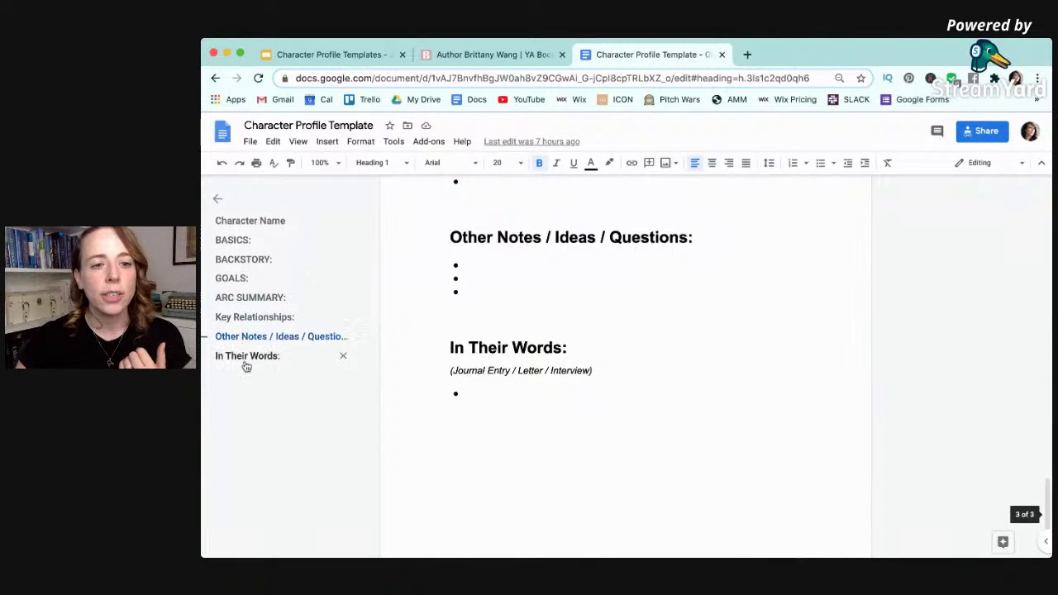
click(254, 225)
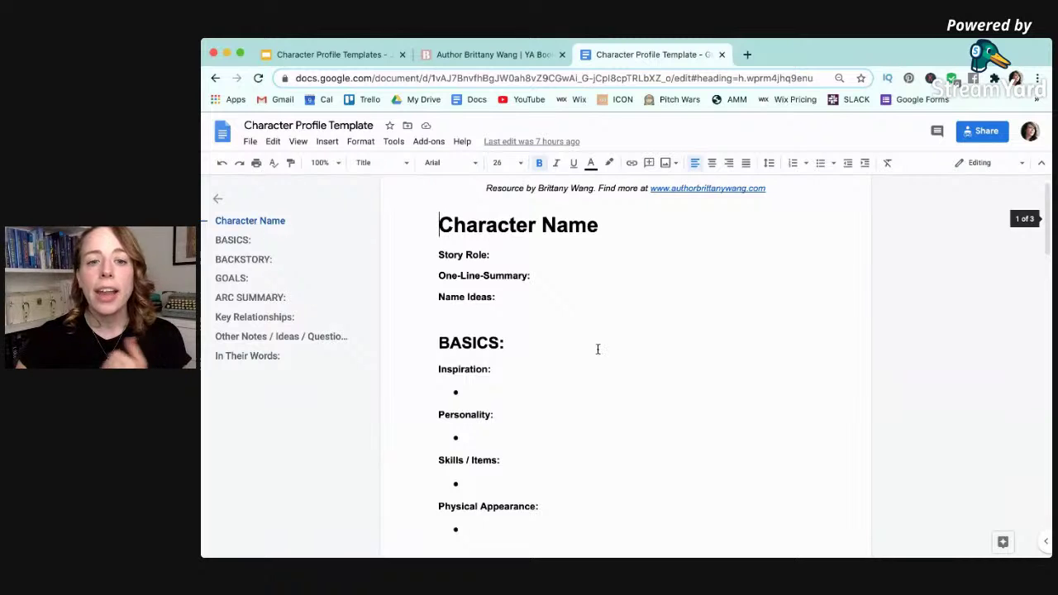